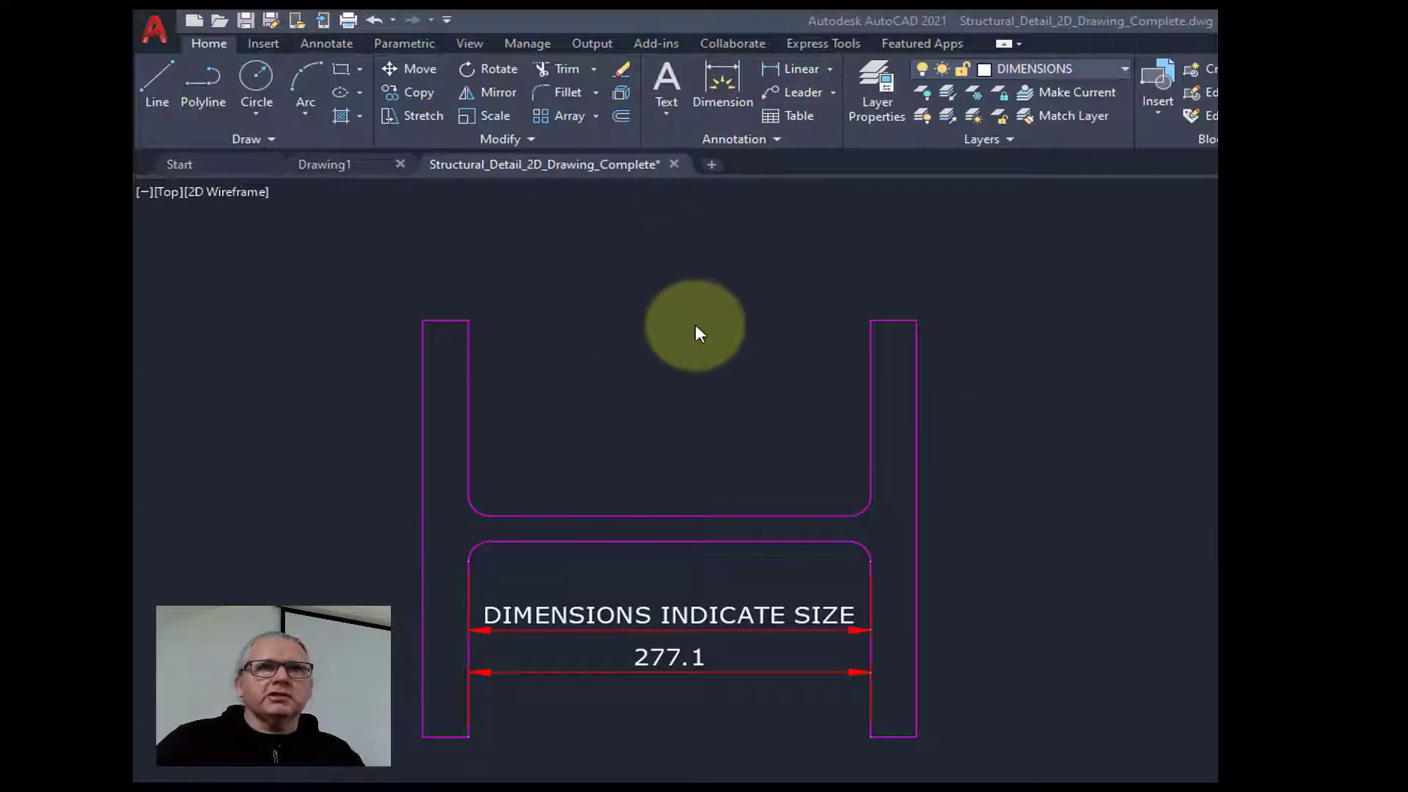
# Expand the Home ribbon's Annotation slide-out to show the text, dimension, multileader and table style lists
pyautogui.click(827, 73)
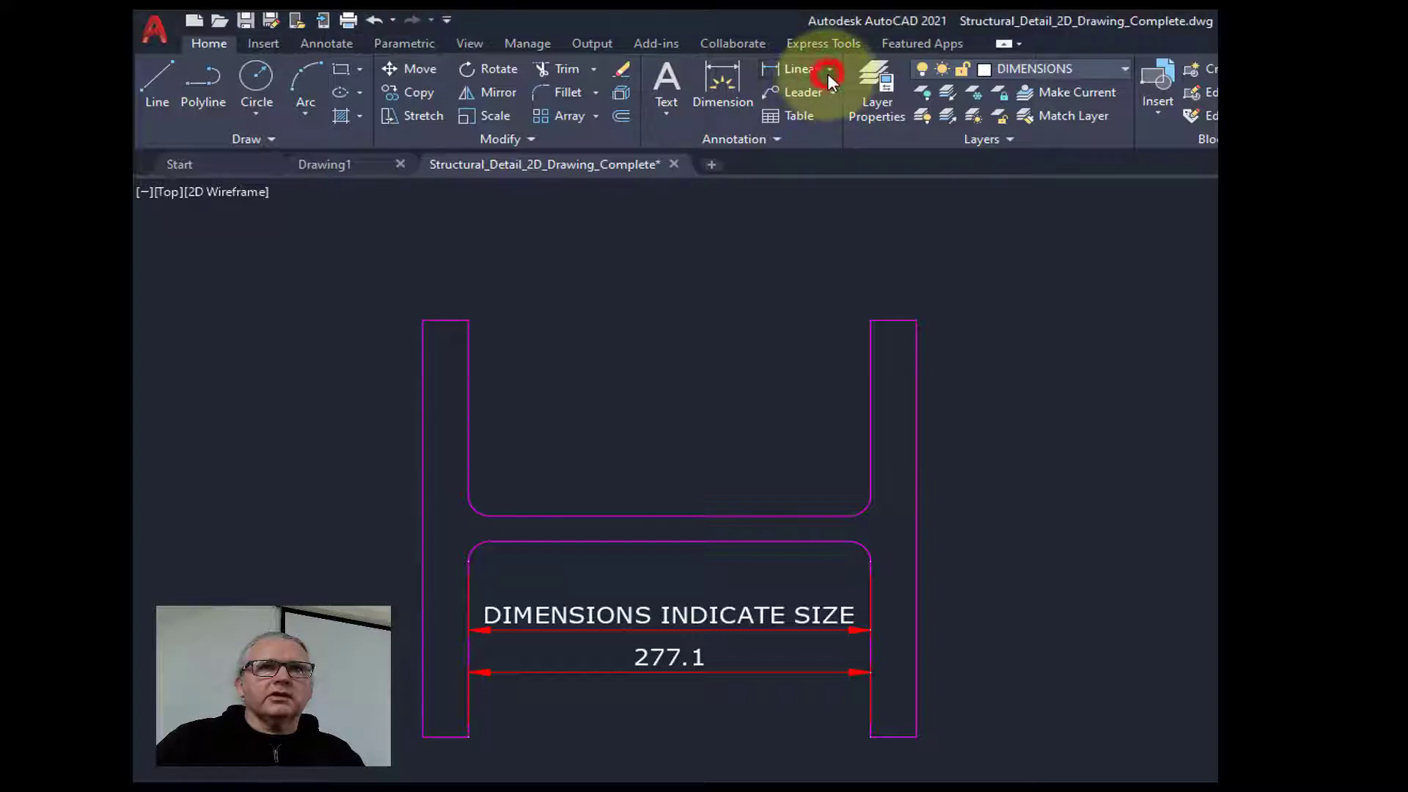
pyautogui.click(761, 139)
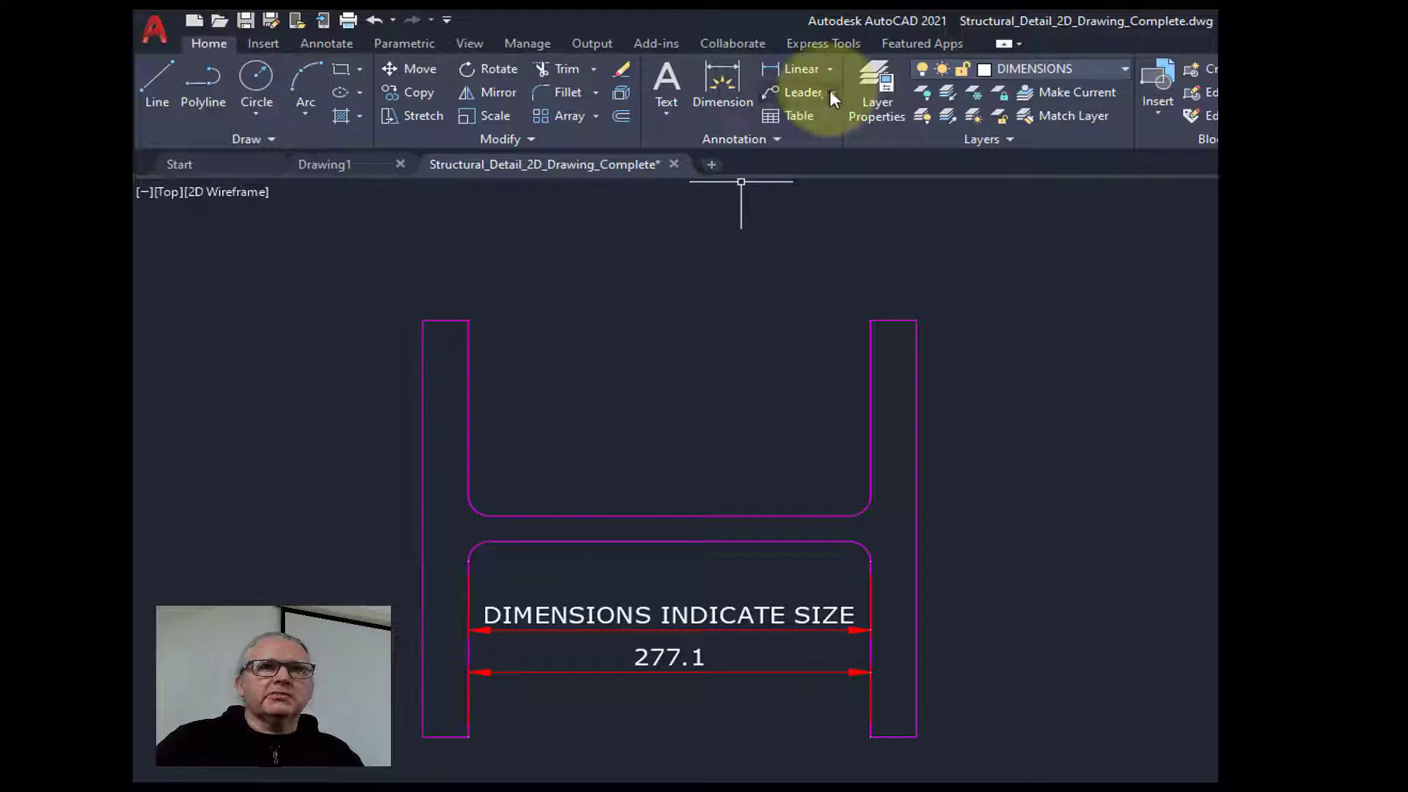
# In the Multileader Style Manager, create a new style LEADERS based on Standard
pyautogui.click(762, 139)
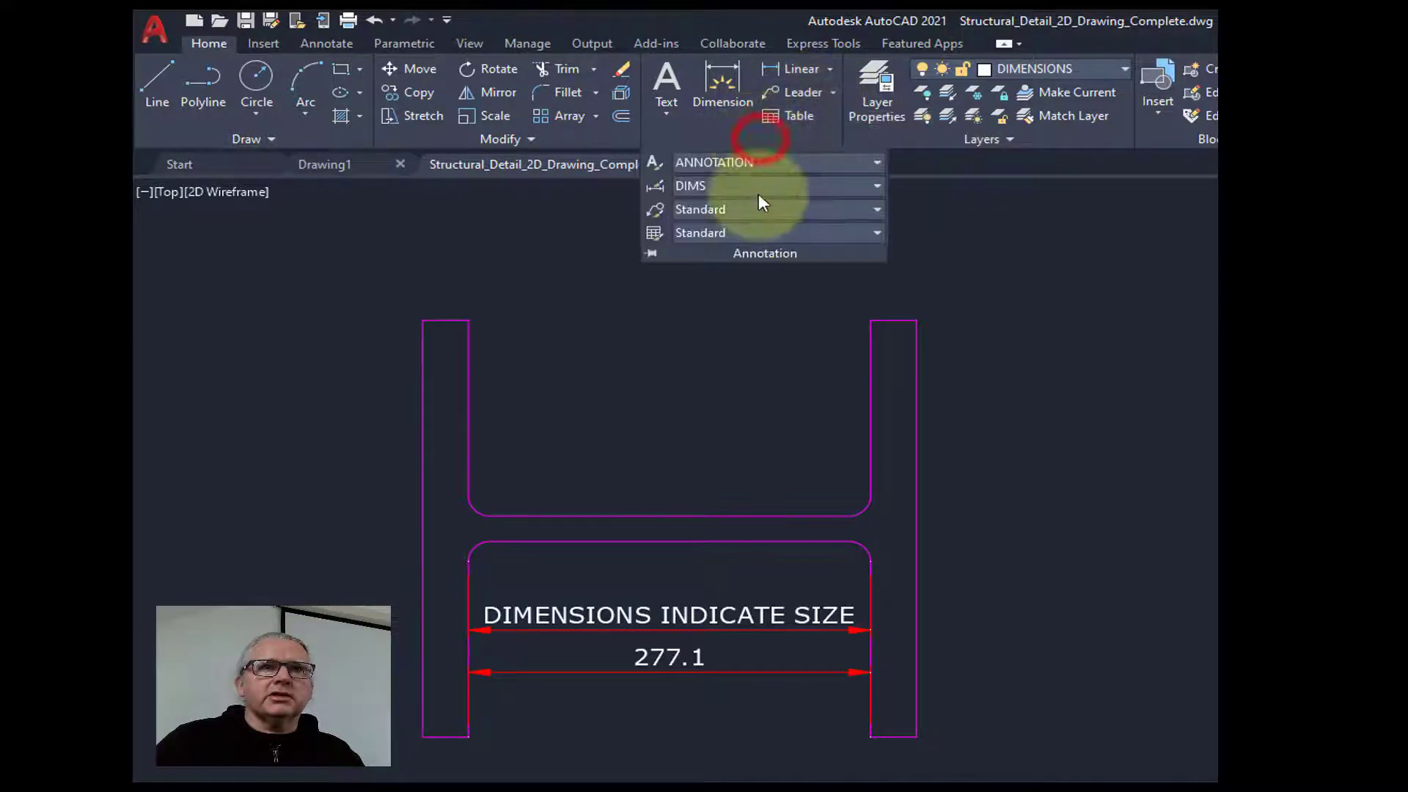
pyautogui.click(872, 213)
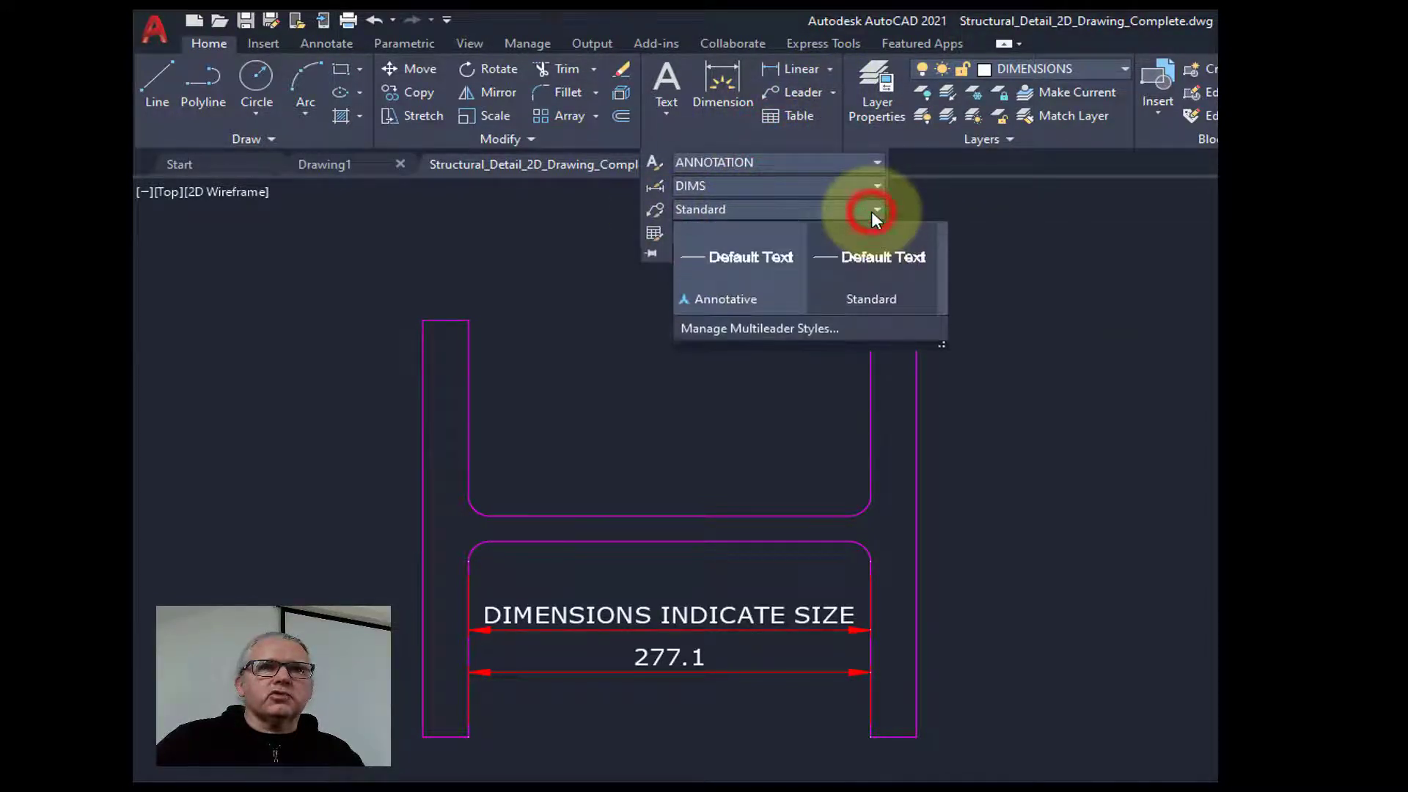
pyautogui.click(747, 329)
pyautogui.moveTo(795, 308); pyautogui.dragTo(661, 261)
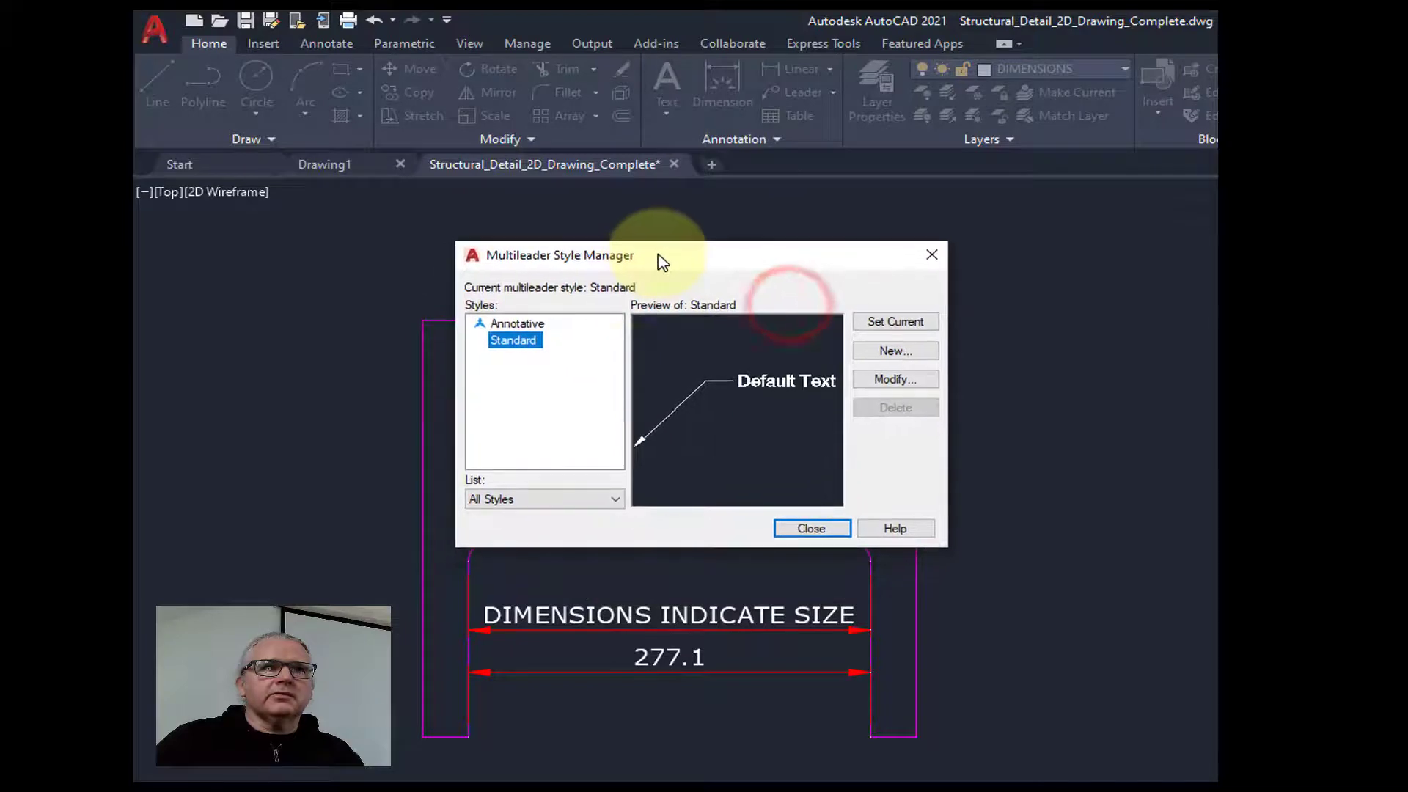
pyautogui.click(890, 353)
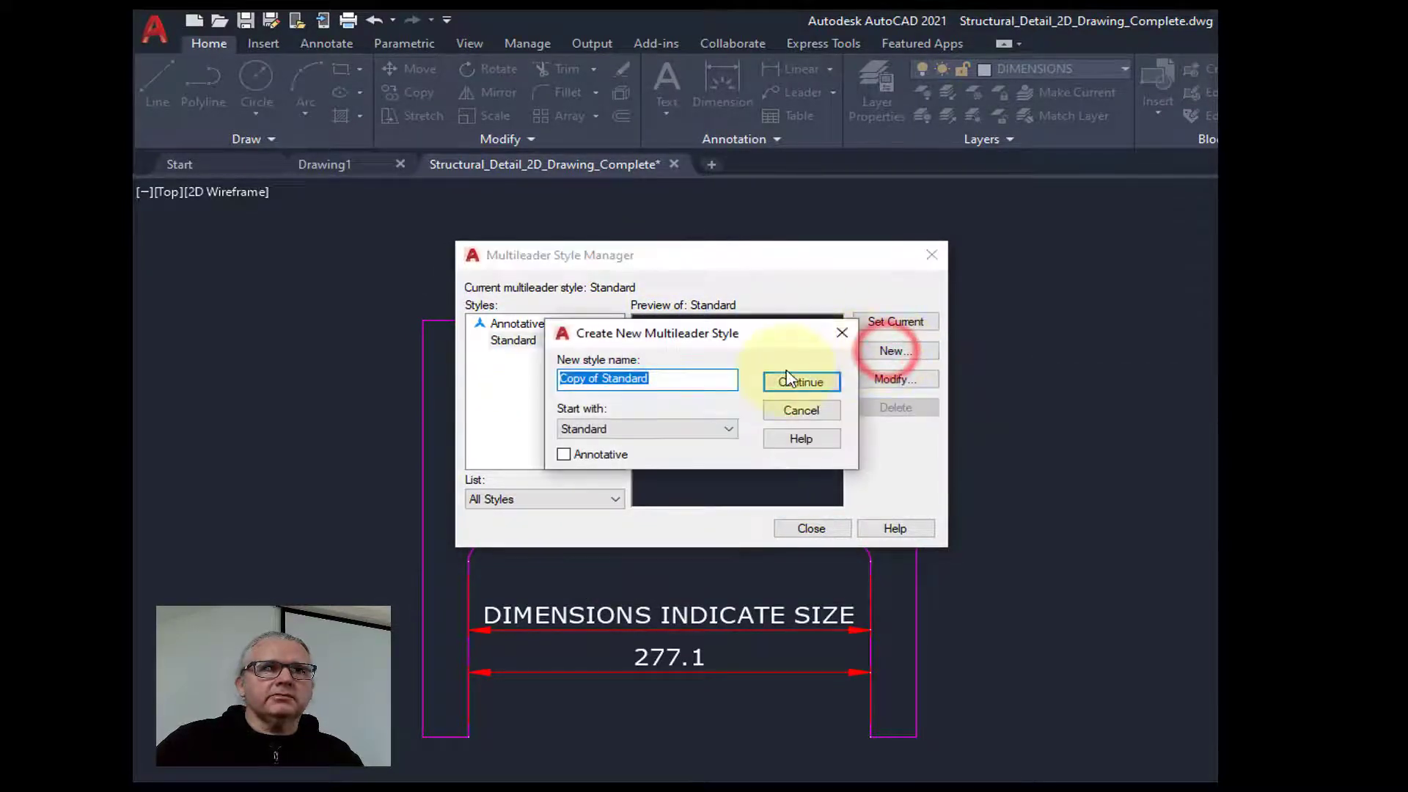
pyautogui.write('LEADERS')
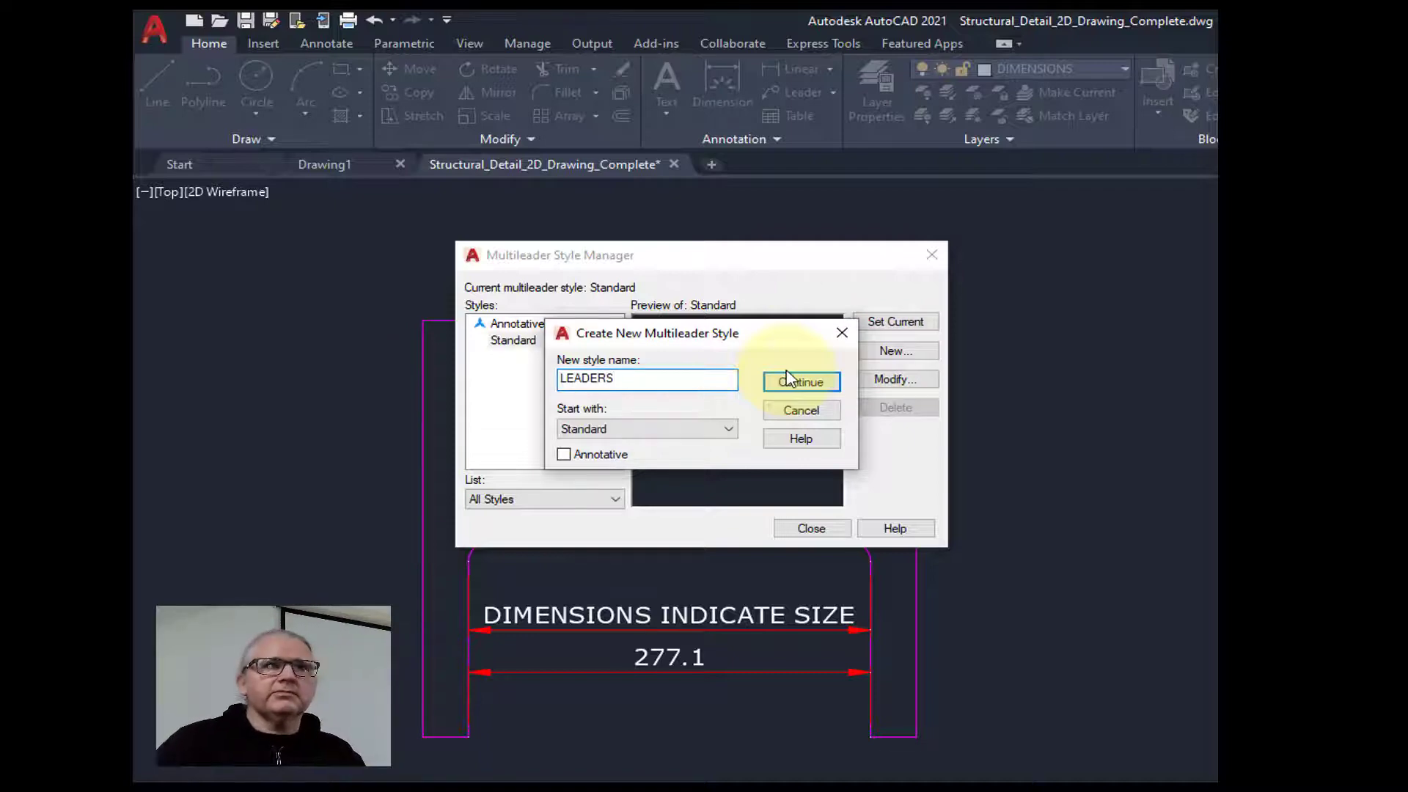
pyautogui.click(798, 383)
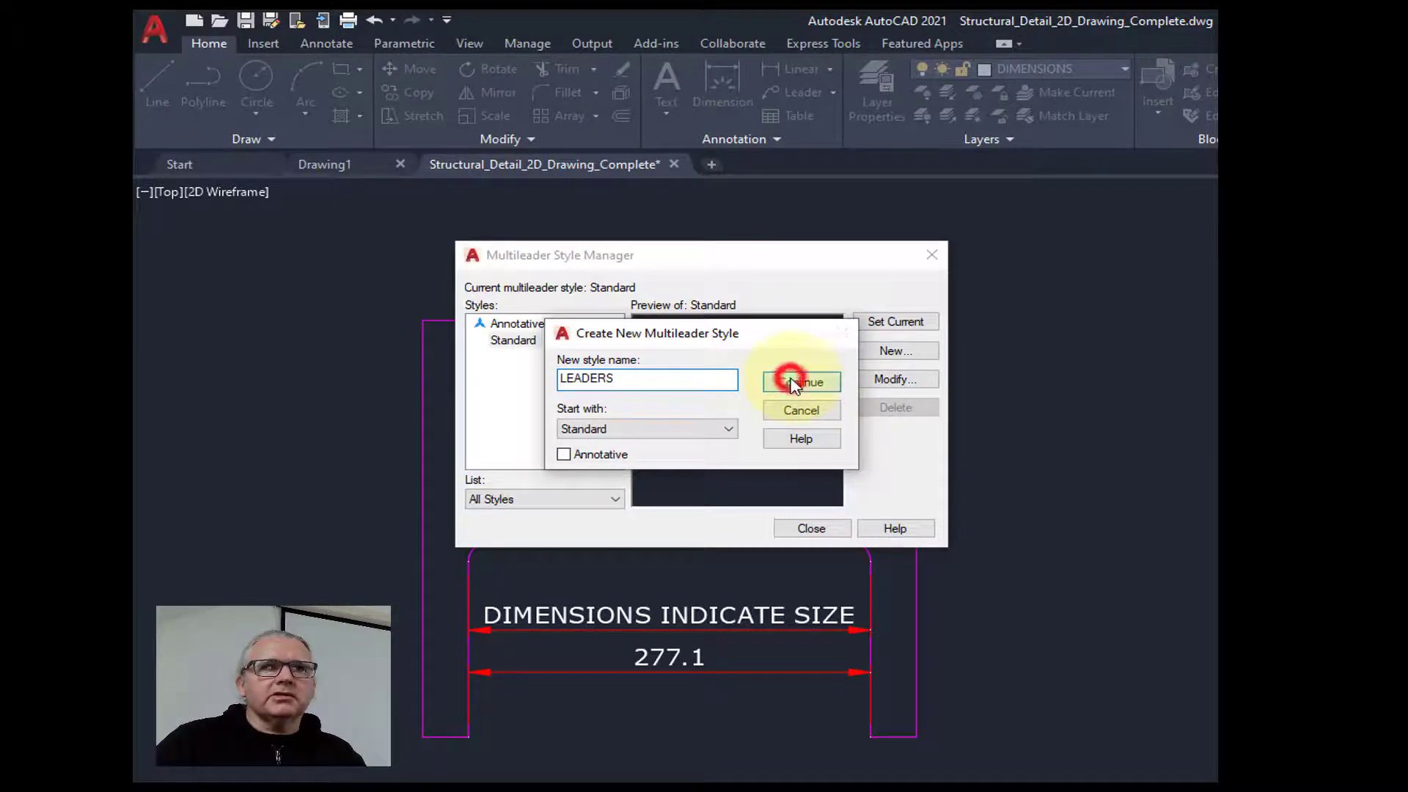
pyautogui.moveTo(1098, 231); pyautogui.dragTo(755, 227)
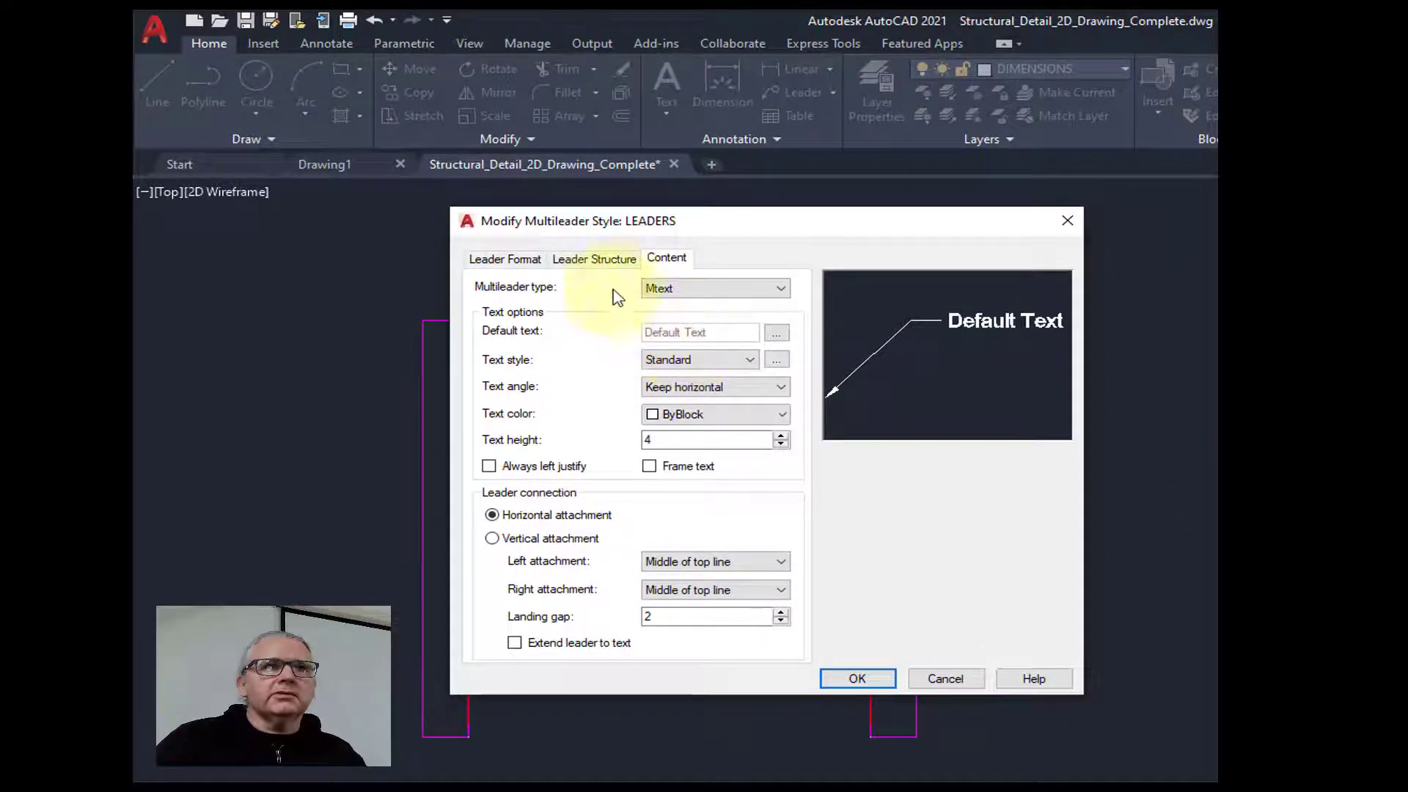
# On Leader Format, set the LEADERS leader color to Red and arrowhead size to 3
pyautogui.click(496, 262)
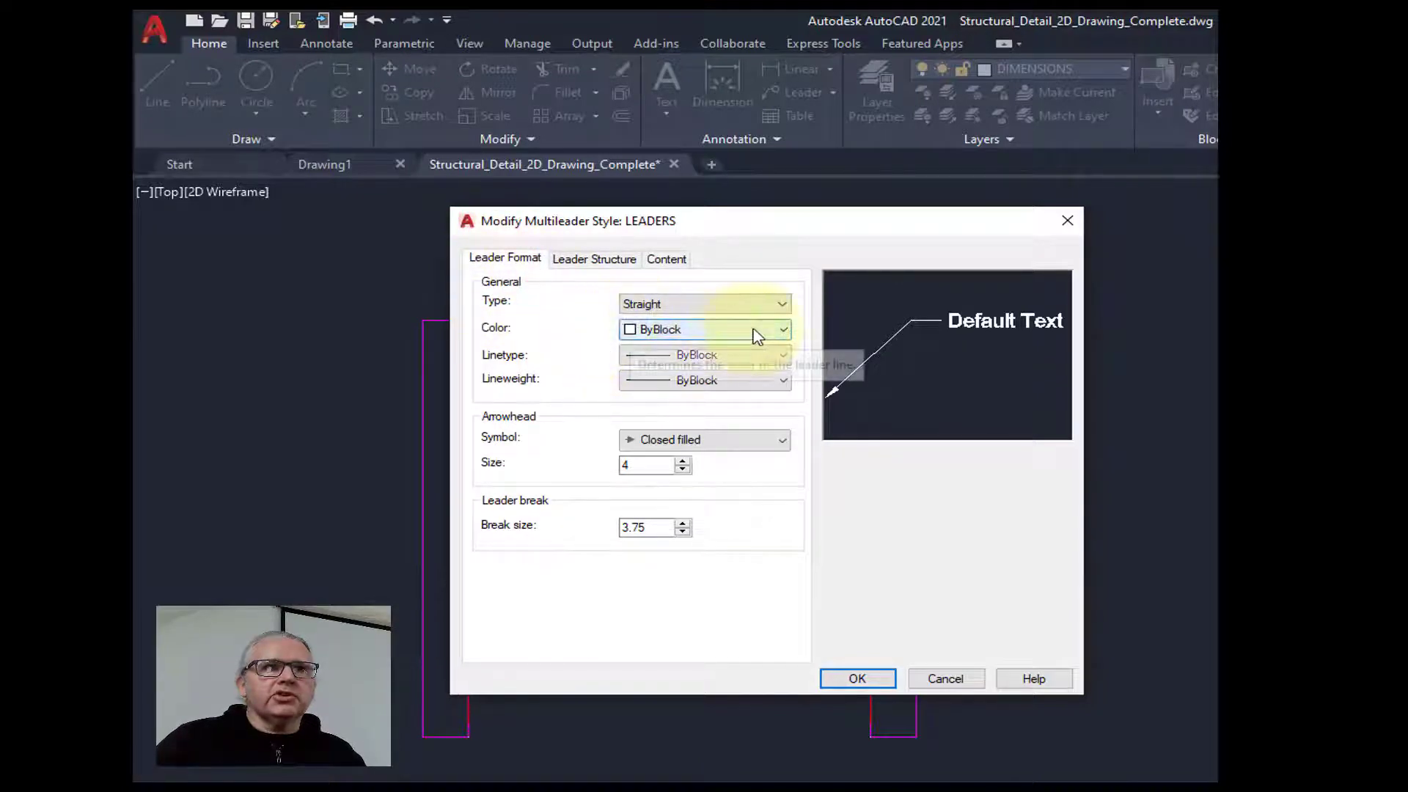
pyautogui.click(784, 331)
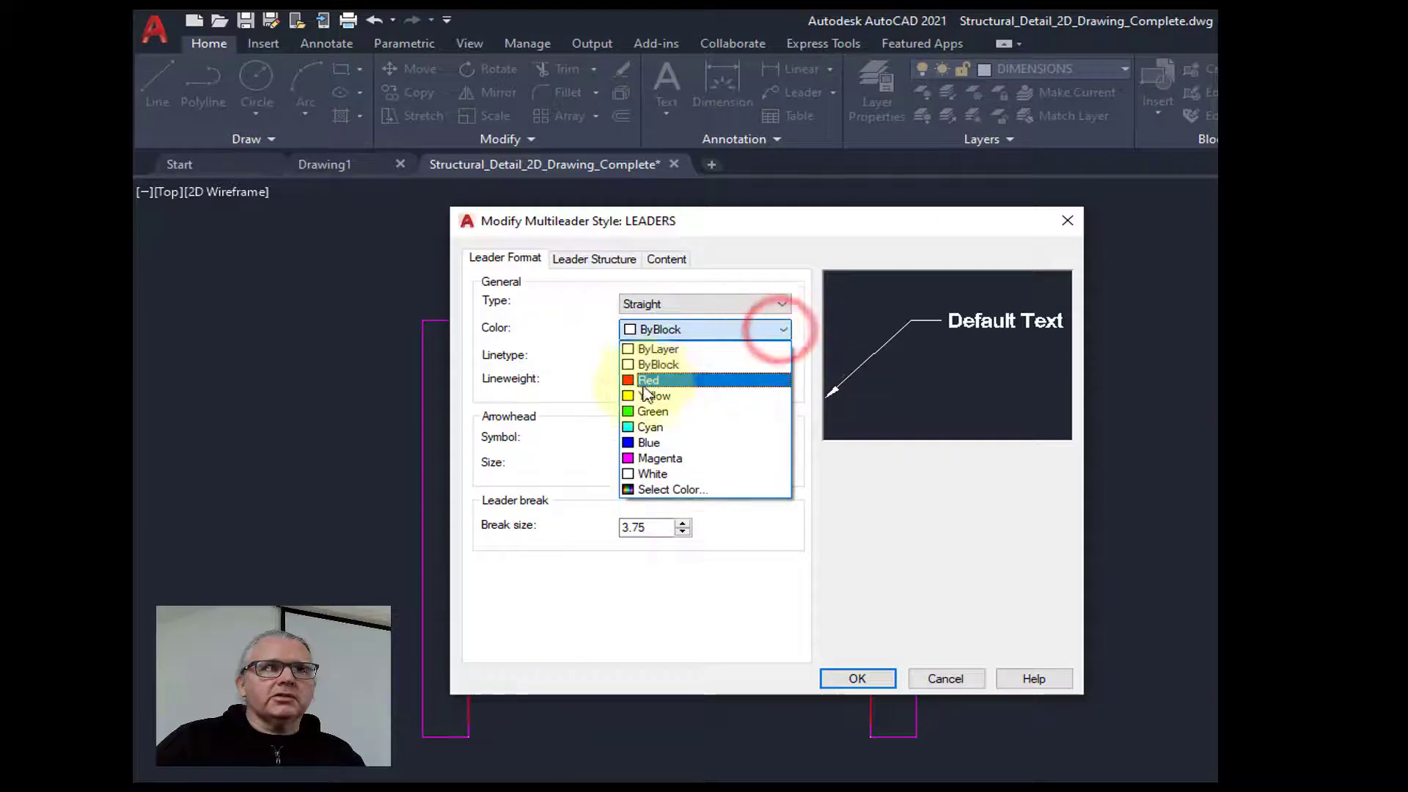
pyautogui.click(665, 381)
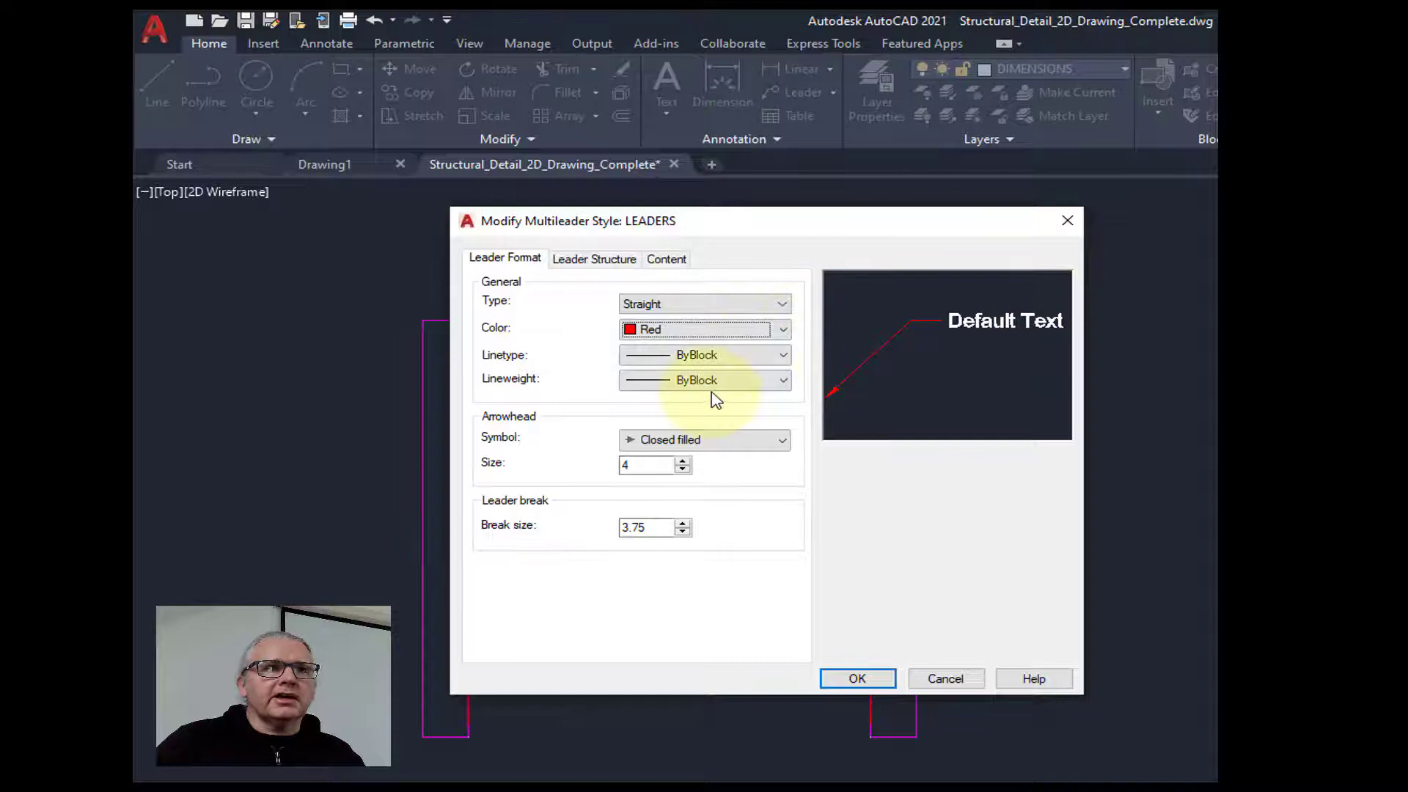
pyautogui.doubleClick(639, 466)
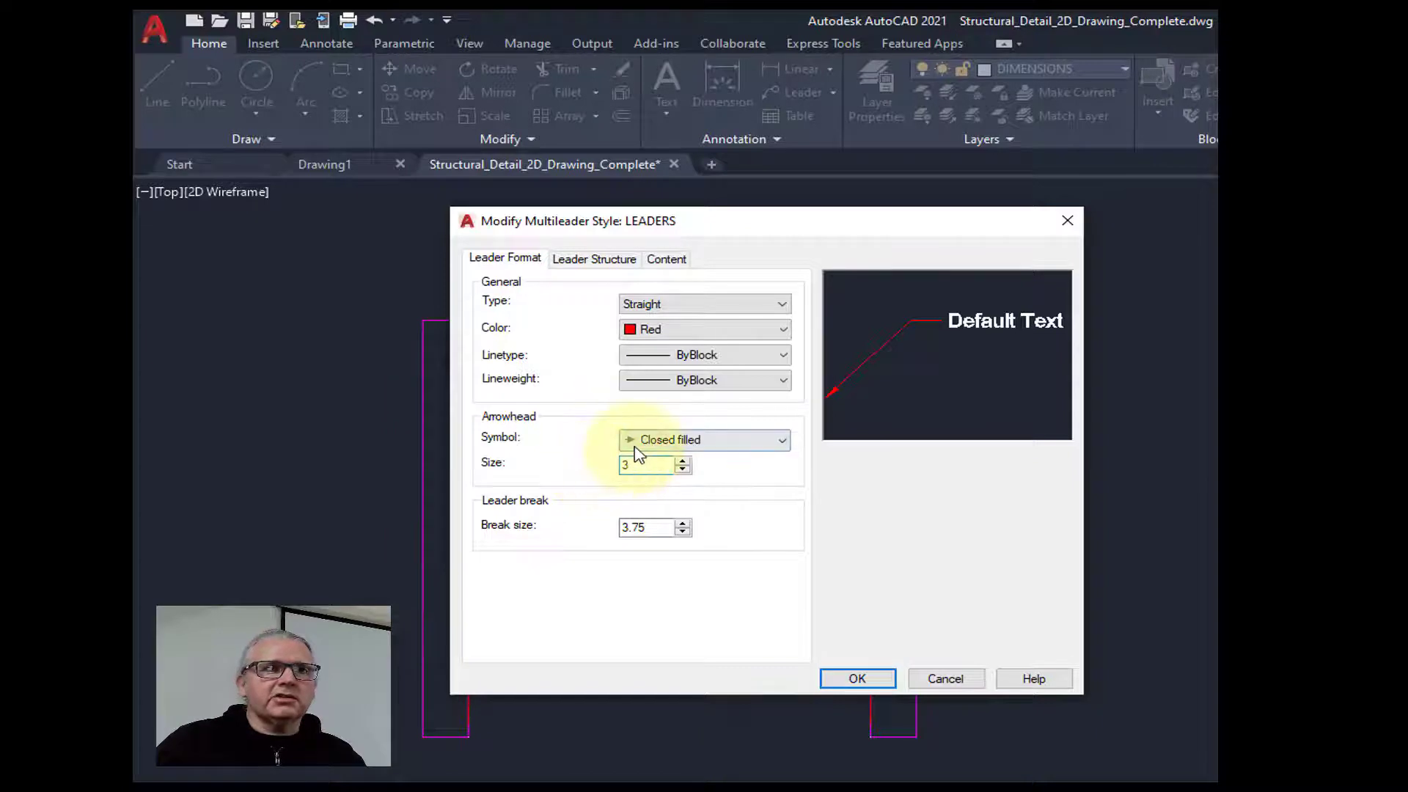
# On Leader Structure, change the LEADERS scale from 1 to 5
pyautogui.click(592, 260)
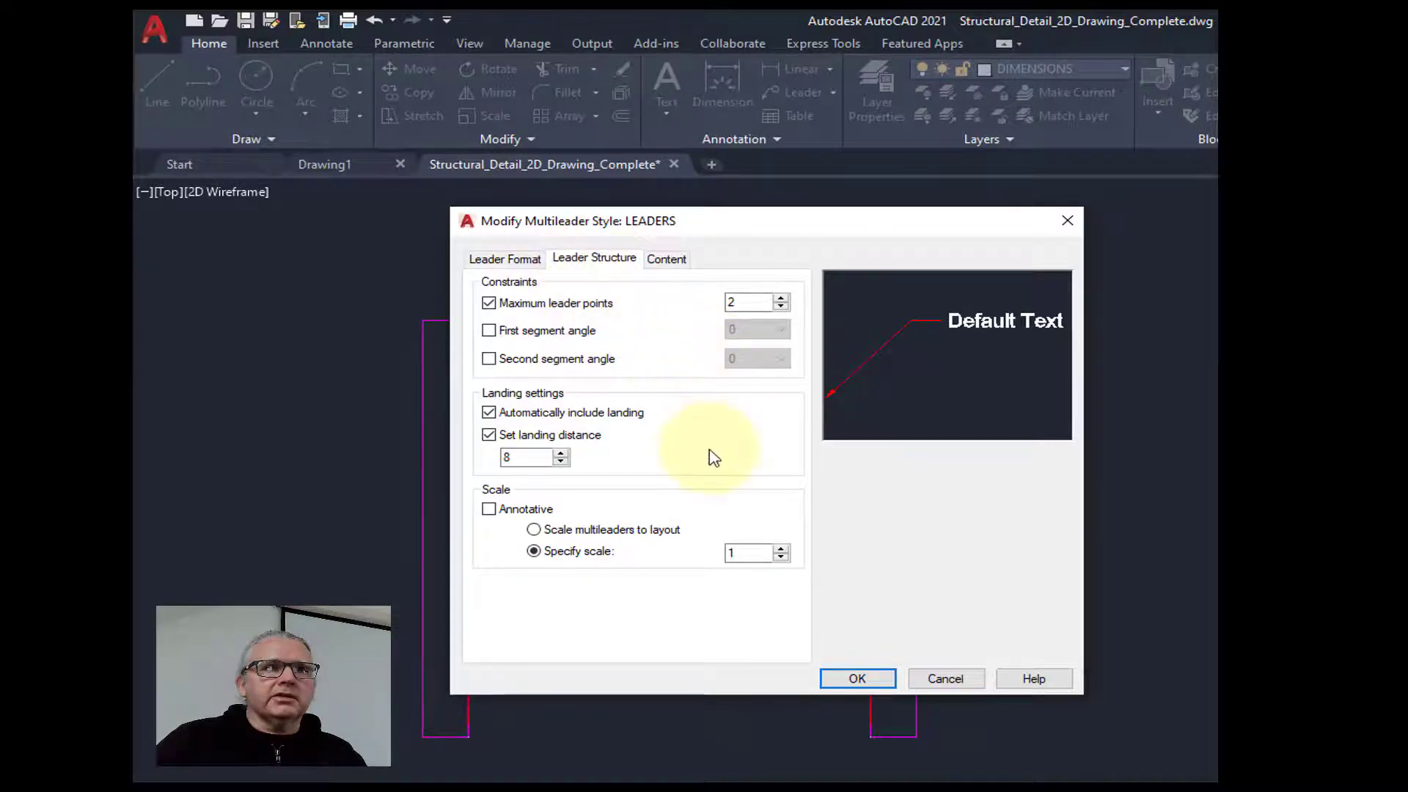
pyautogui.doubleClick(754, 554)
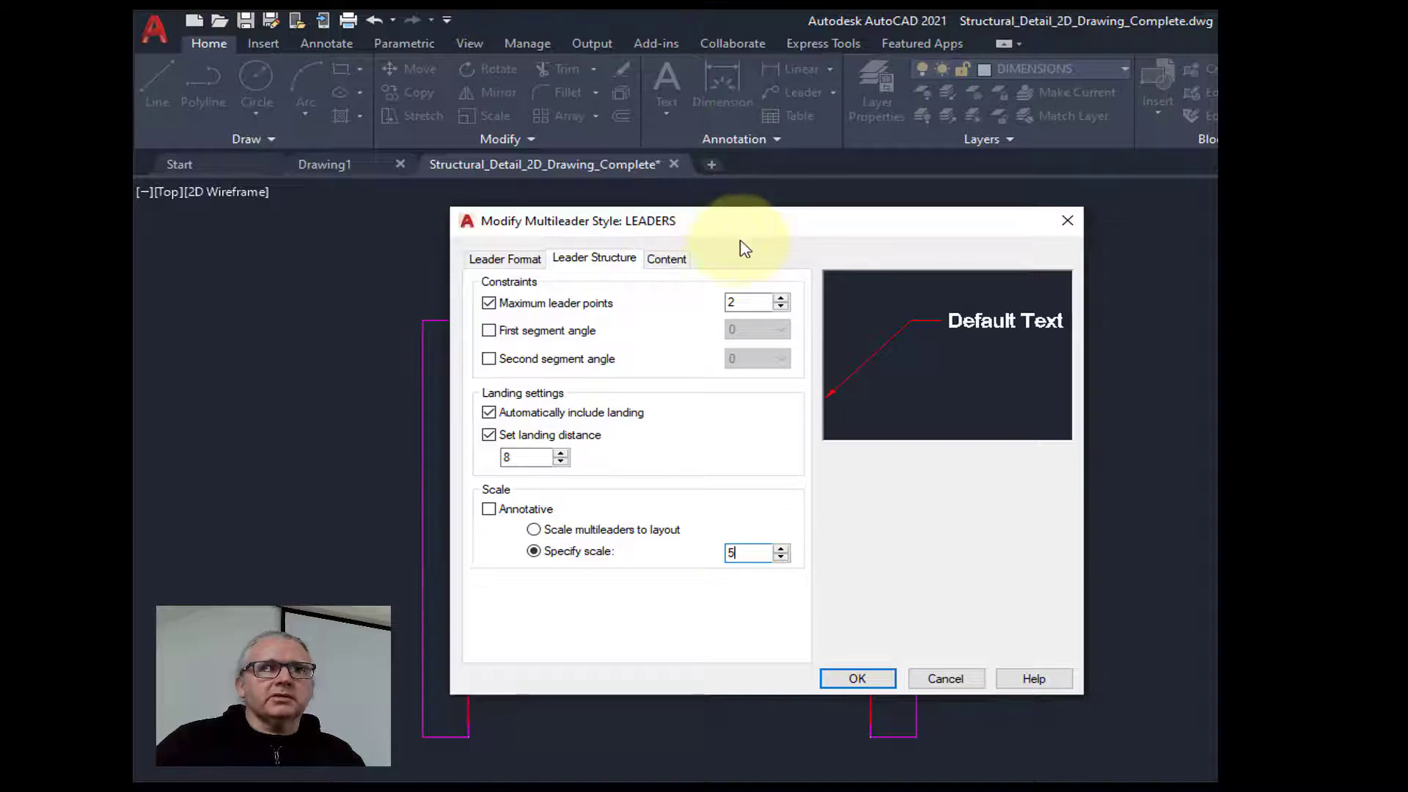
# On Content, set the text style to ANNOTATION, text height 2.5 and landing gap 2
pyautogui.click(669, 262)
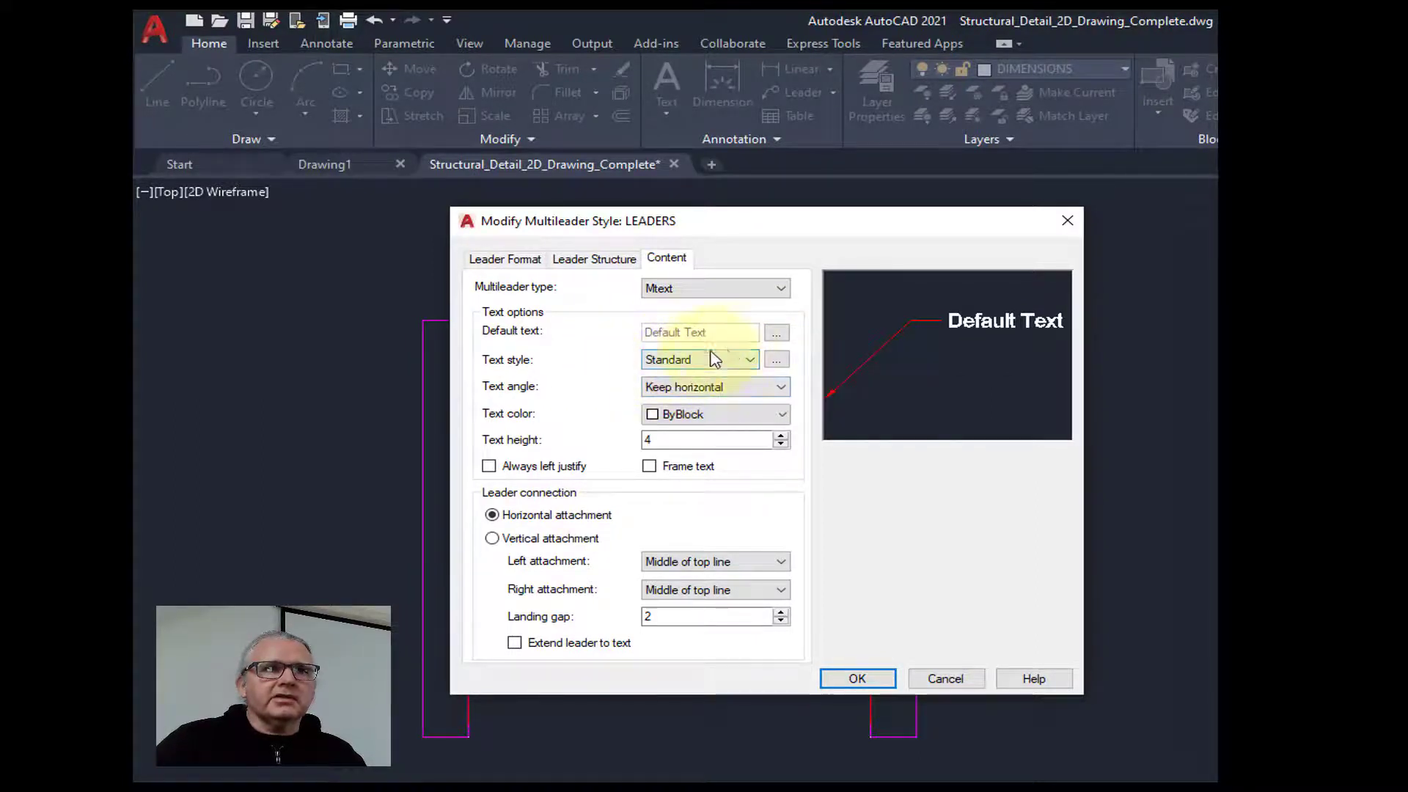
pyautogui.click(754, 361)
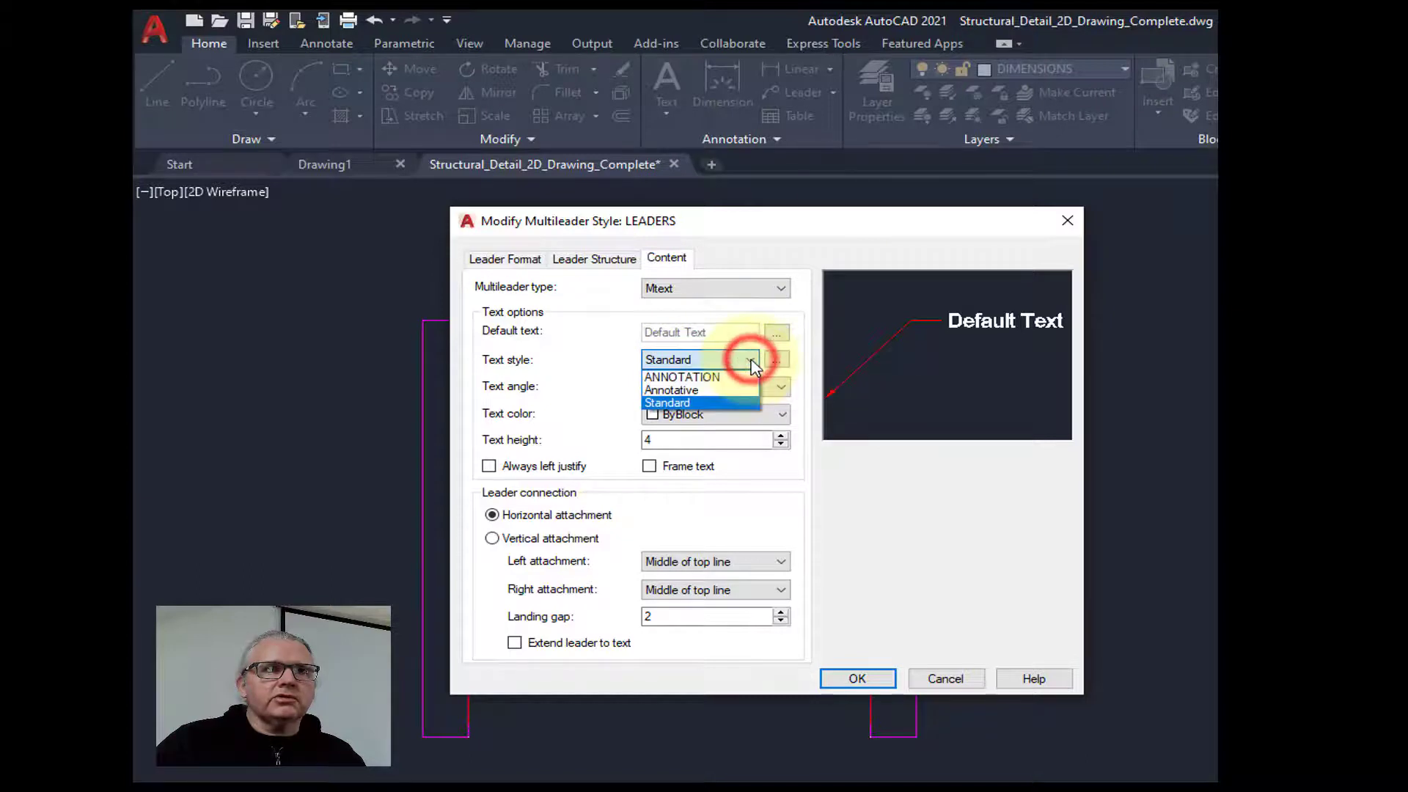
pyautogui.click(700, 377)
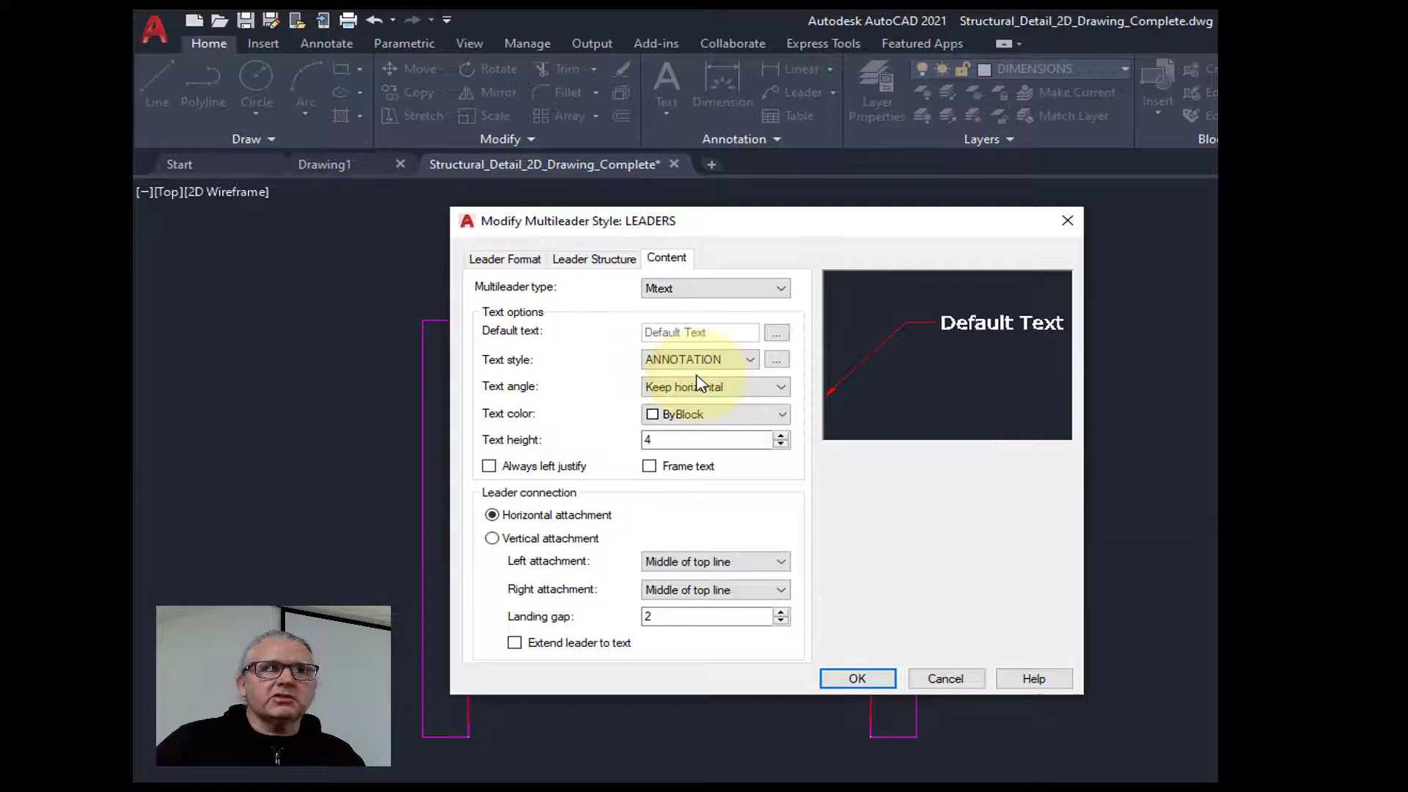
pyautogui.doubleClick(685, 440)
pyautogui.write('2')
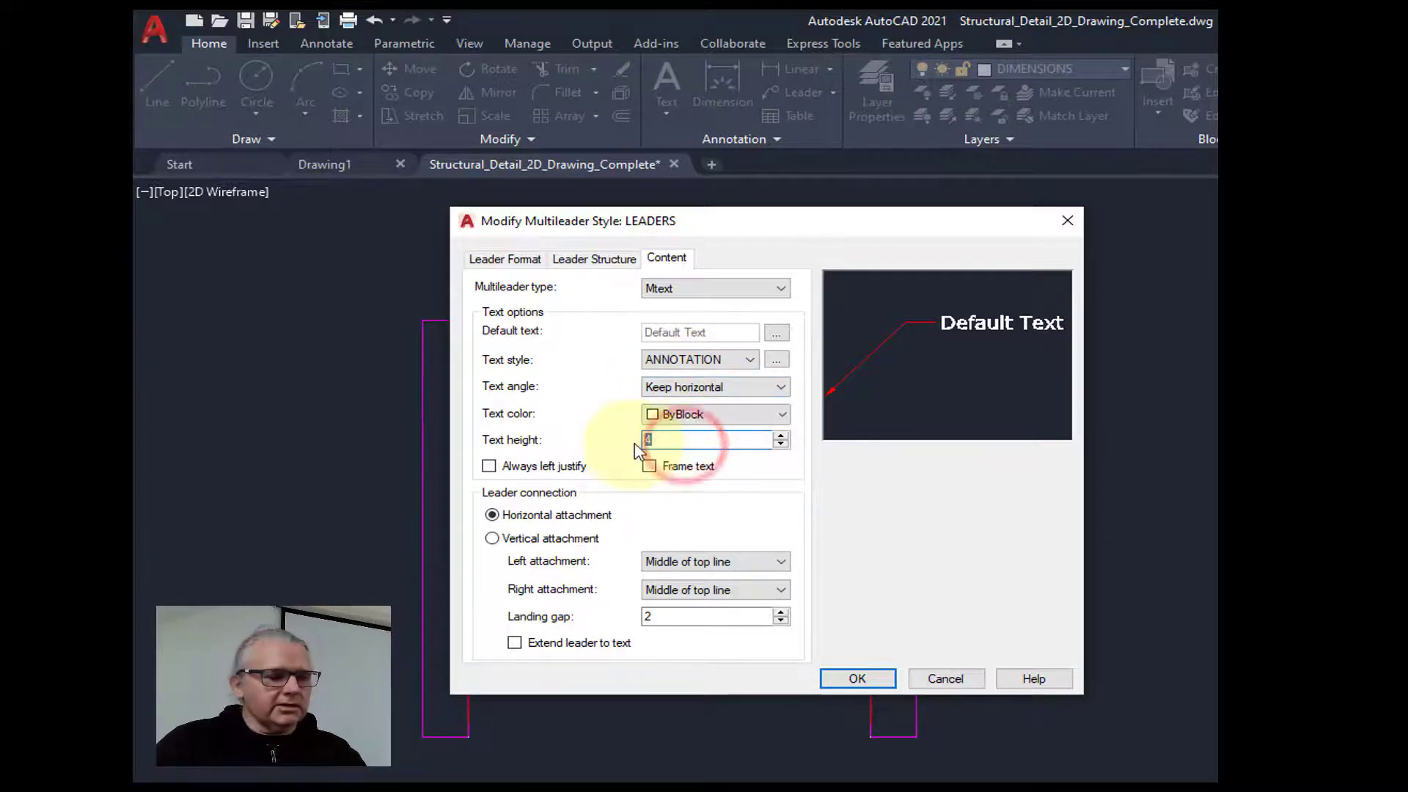
pyautogui.write('.5')
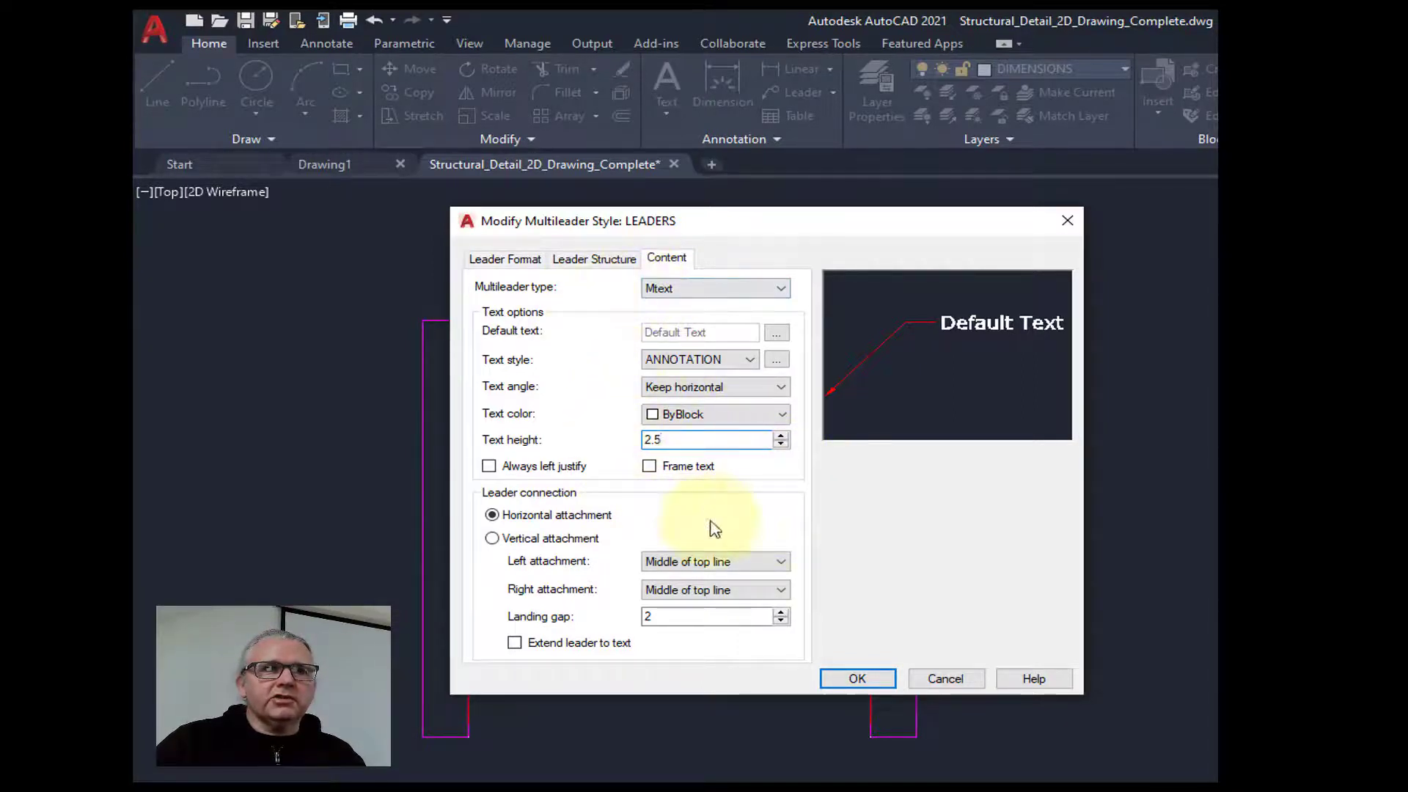
# Save the LEADERS style, set it current, and close the Multileader Style Manager
pyautogui.click(851, 676)
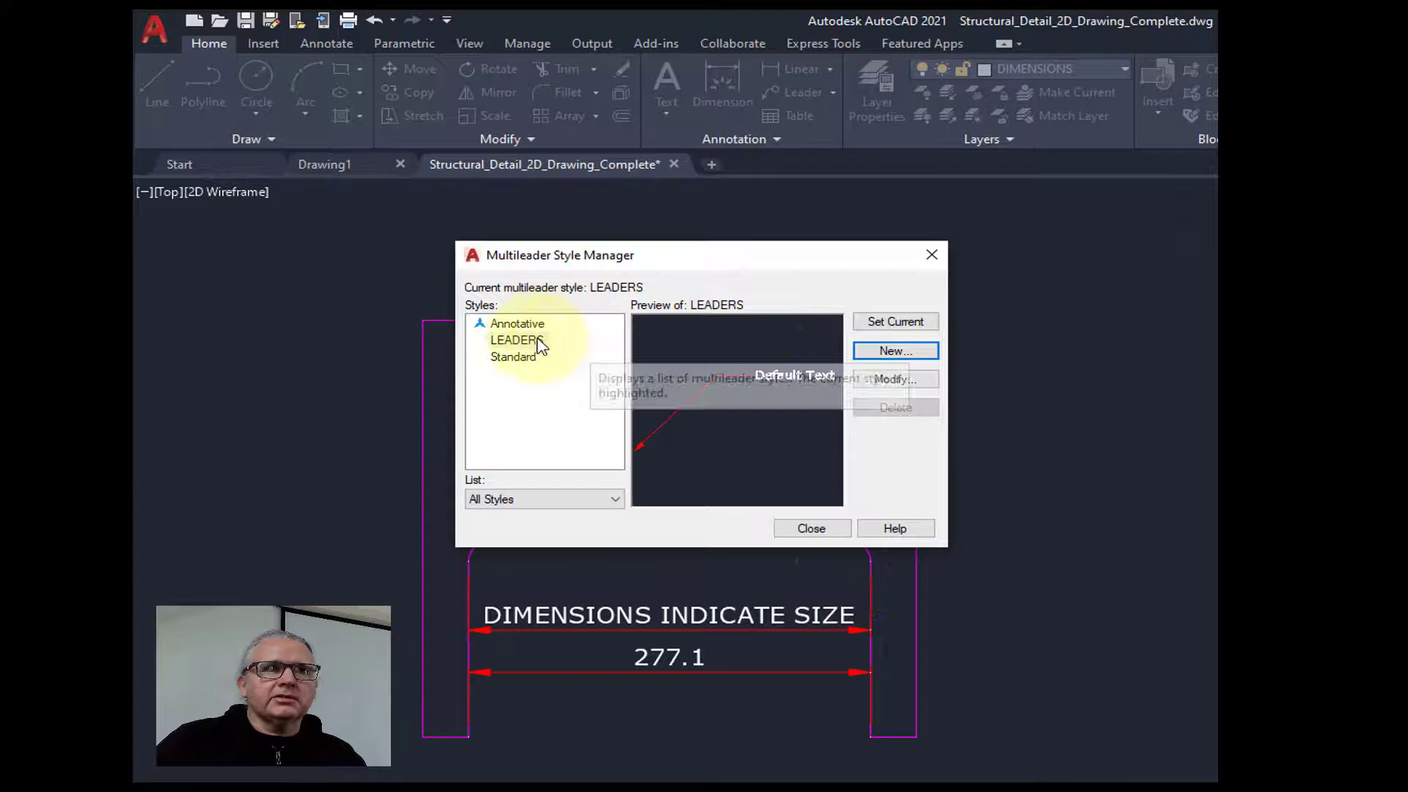
pyautogui.click(526, 339)
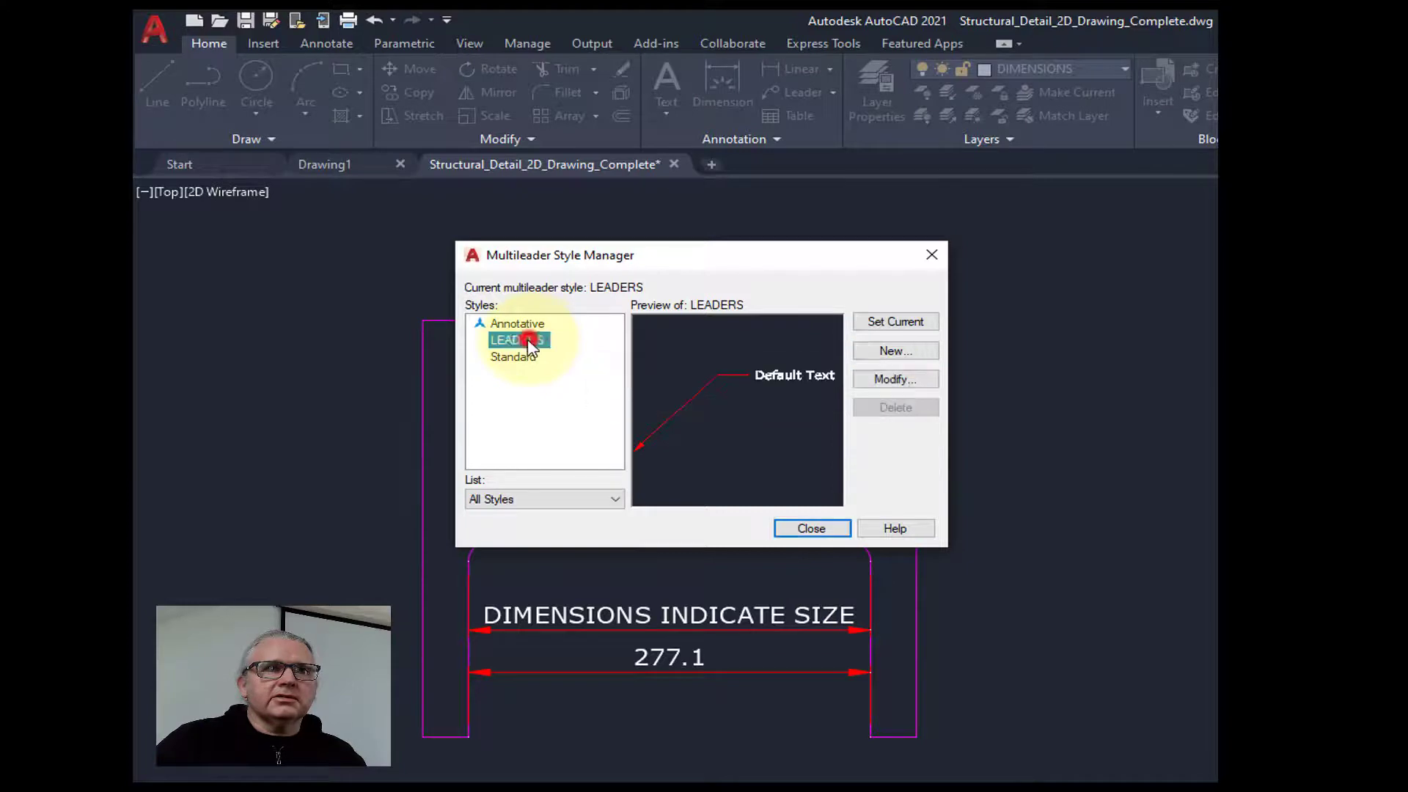
pyautogui.click(896, 322)
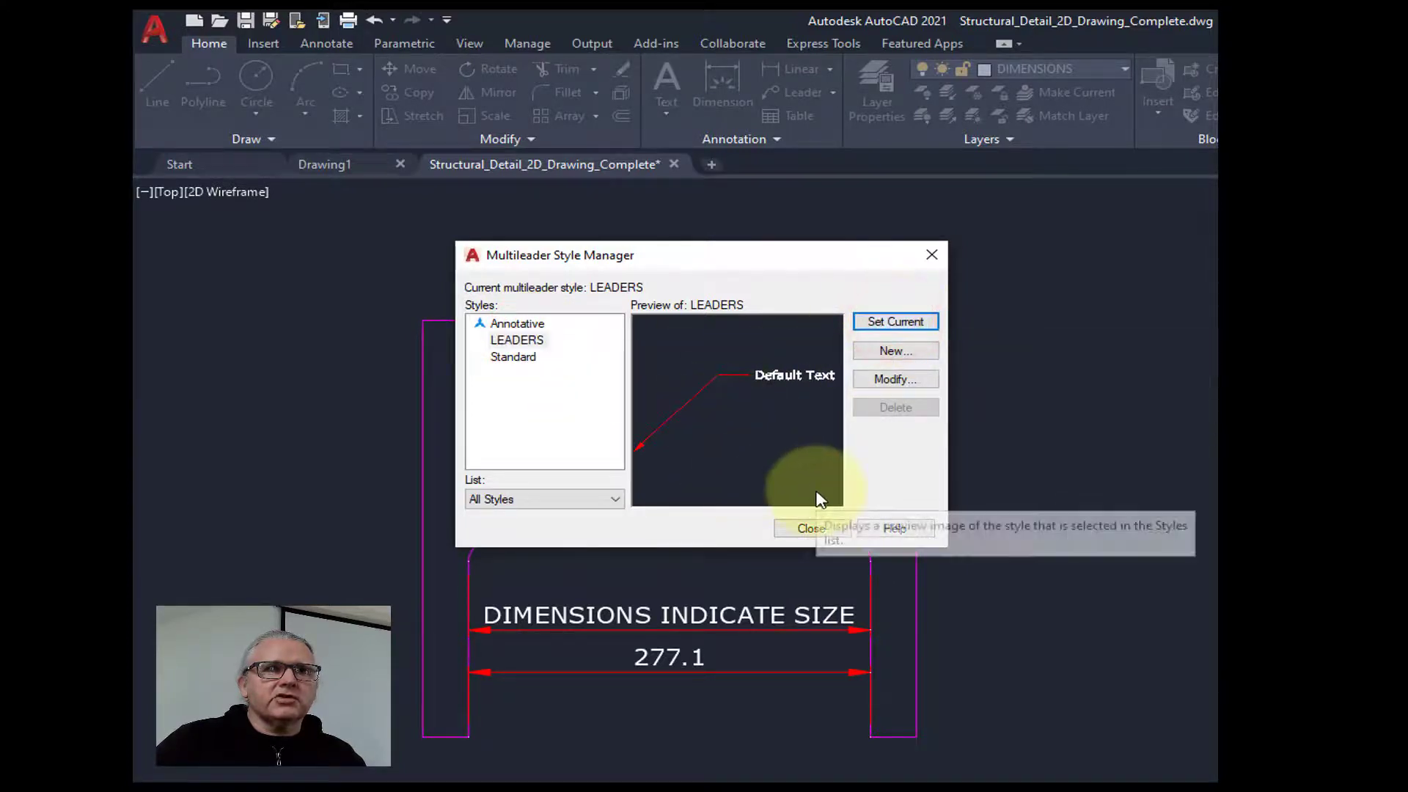
pyautogui.click(802, 528)
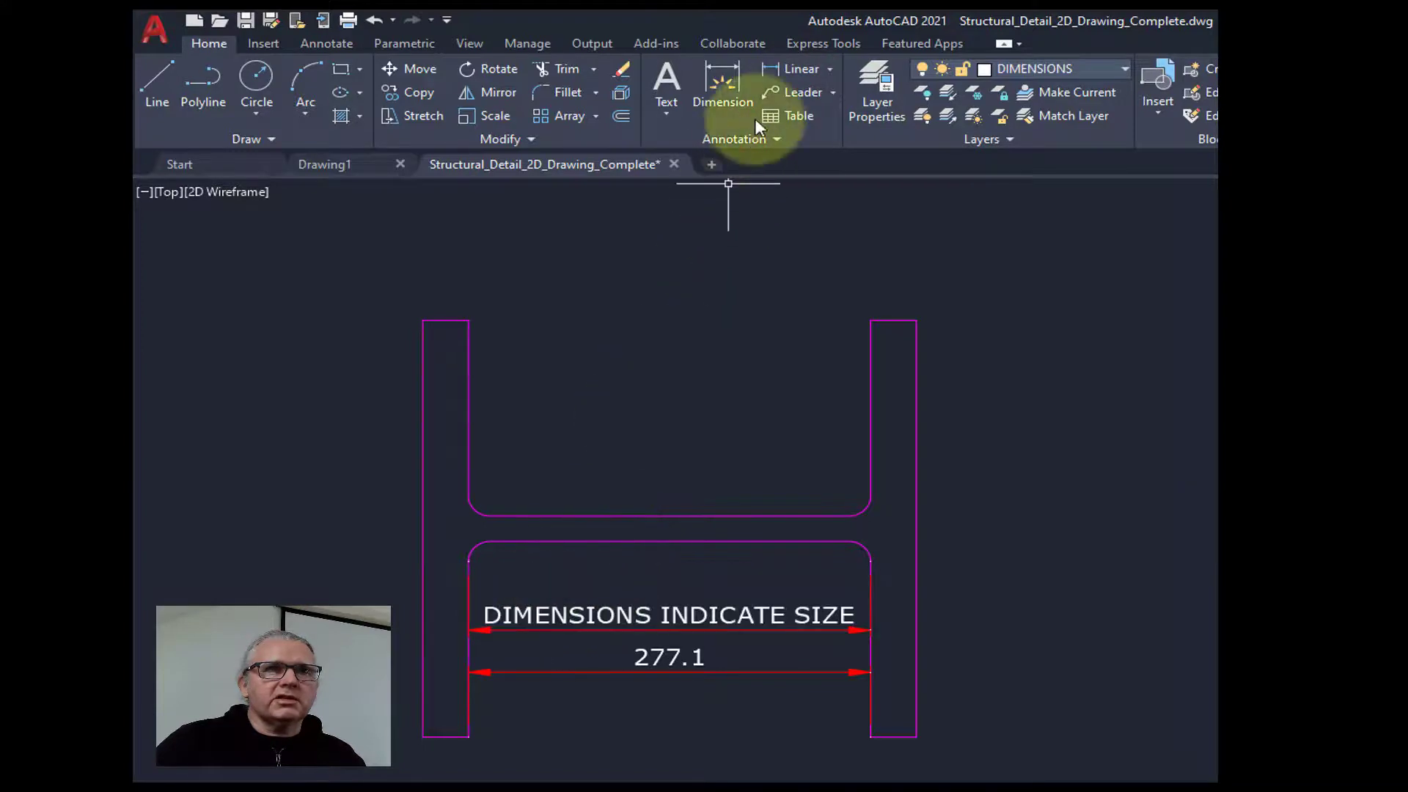
# Add a multileader from the left flange's inner top corner, labelled FLANGE, landing above the drawing
pyautogui.click(795, 91)
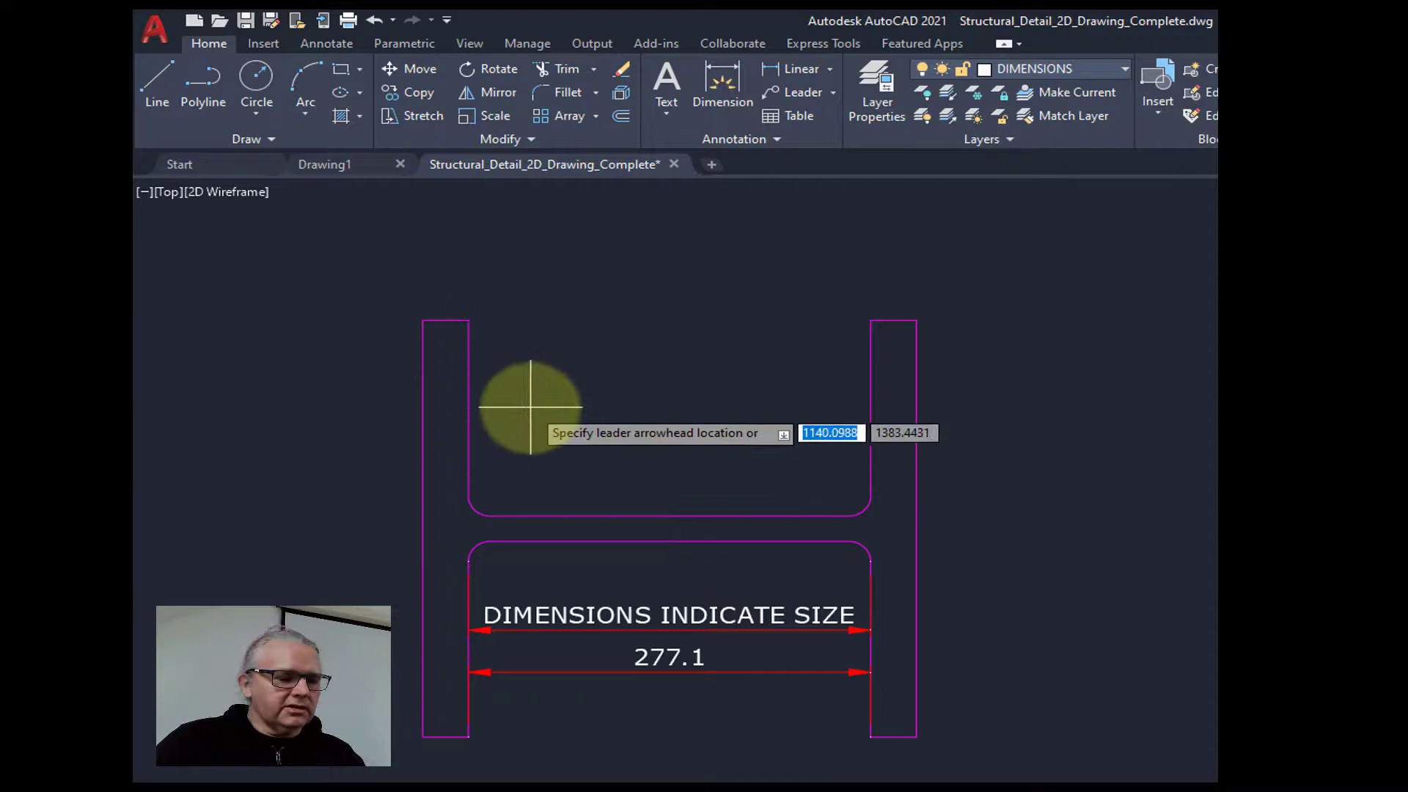
pyautogui.click(469, 321)
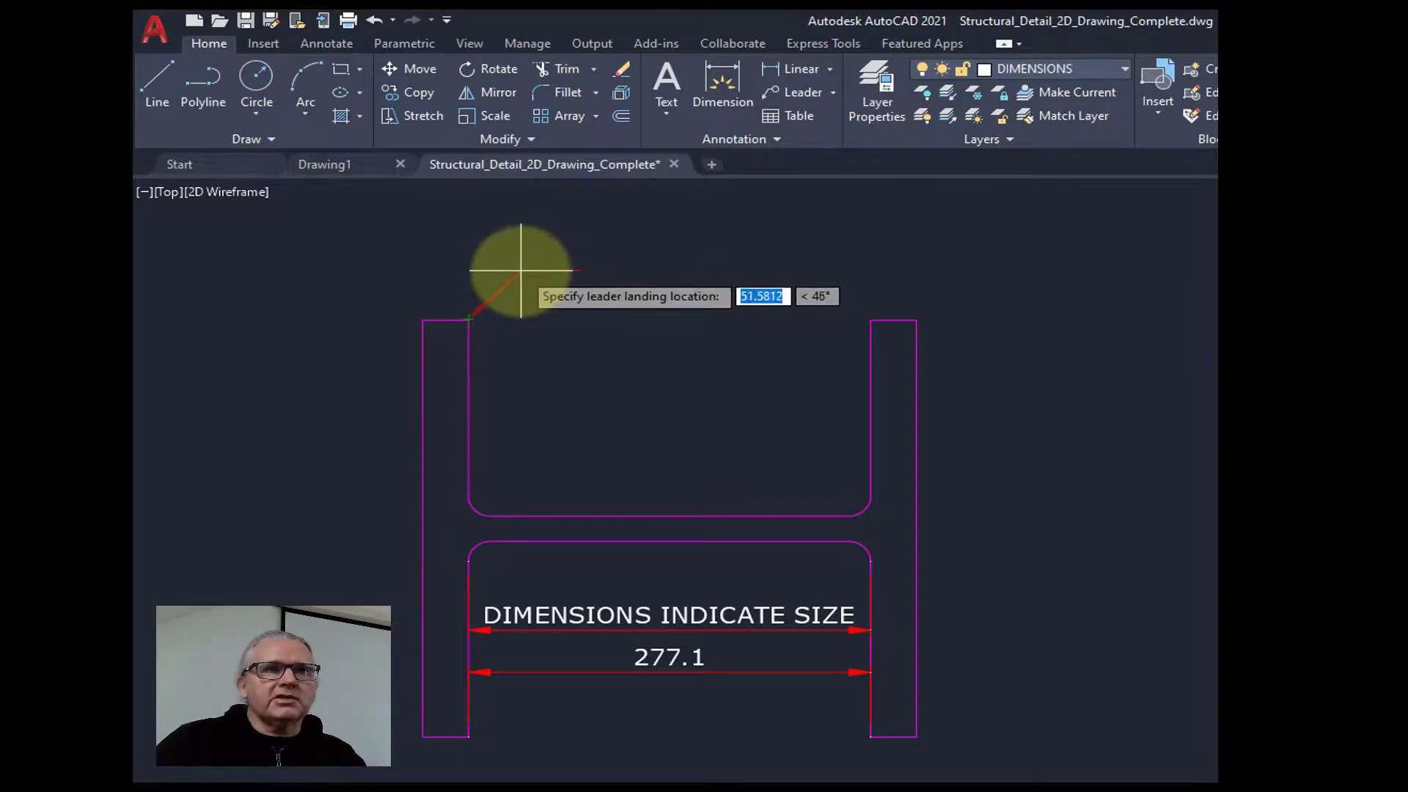
pyautogui.click(525, 264)
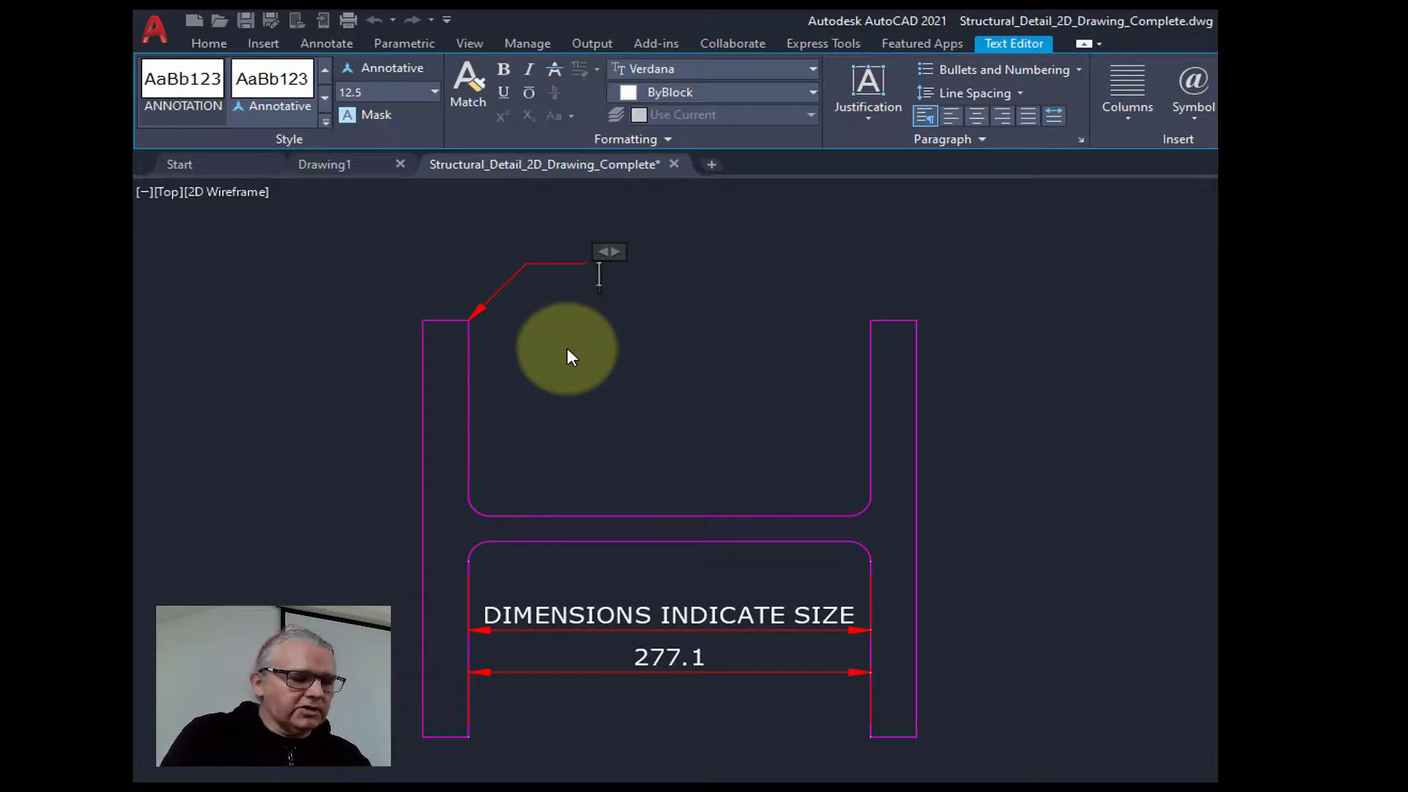
pyautogui.write('FLANGE')
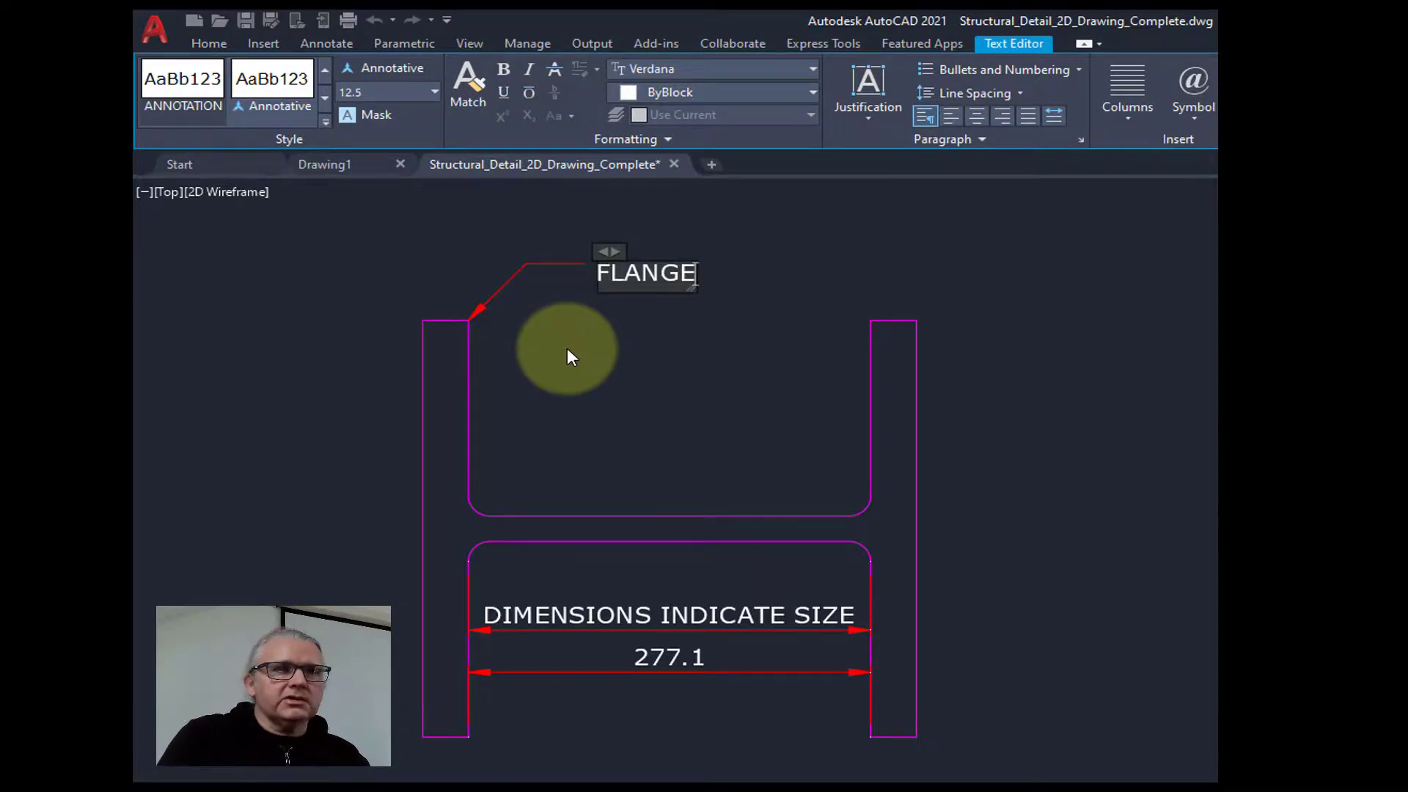
pyautogui.press('Return')
pyautogui.press('BackSpace')
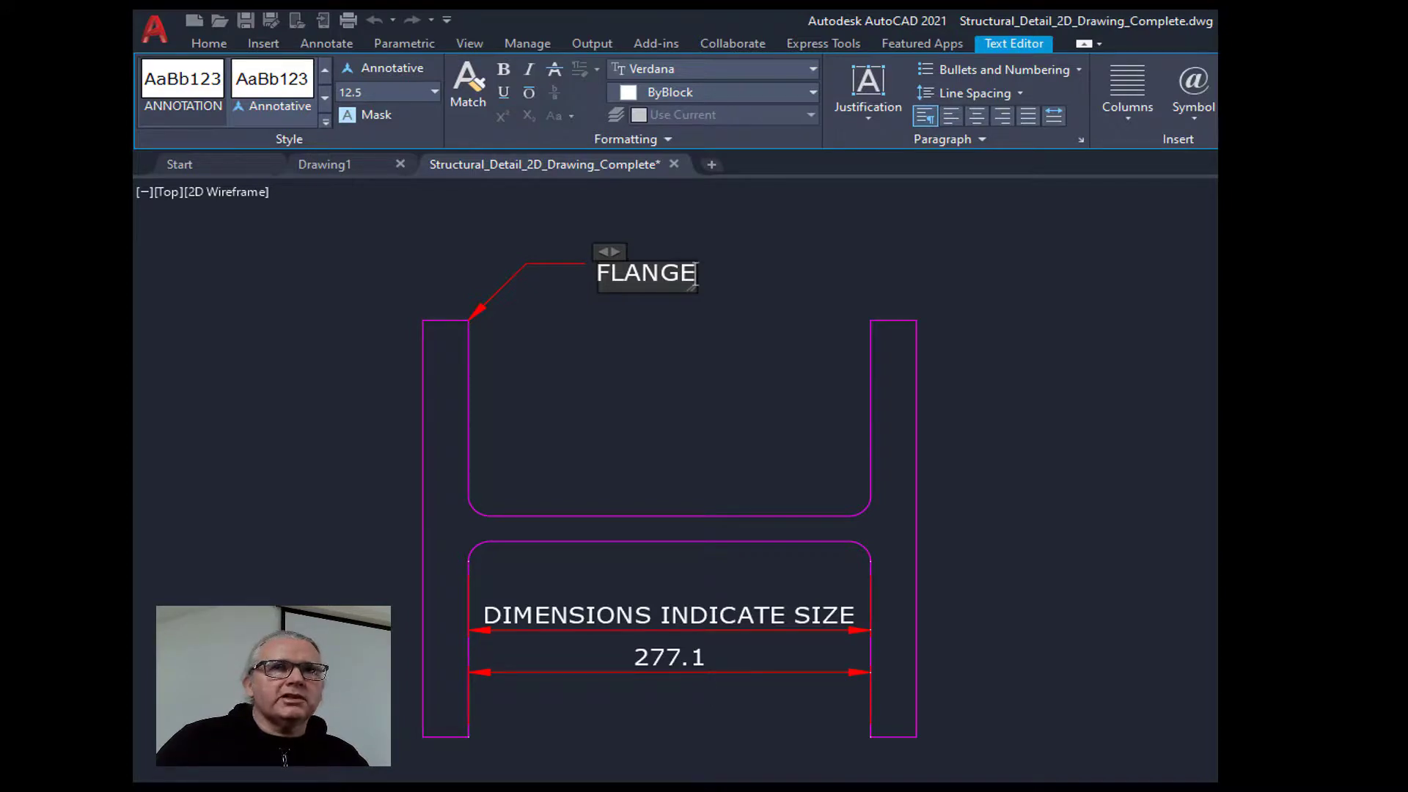
pyautogui.click(1044, 258)
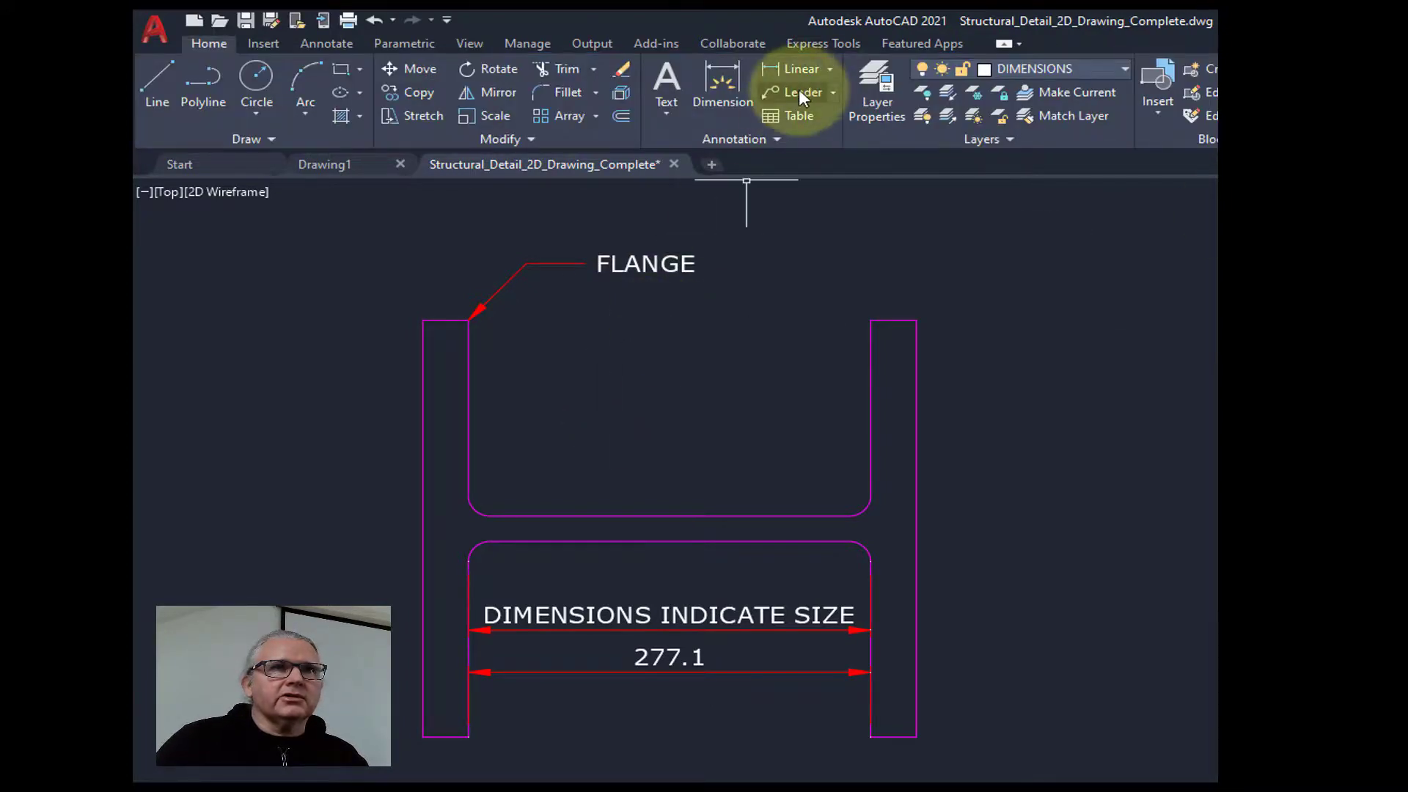
# Add a multileader snapped to the midpoint of the web's upper edge, labelled WEB
pyautogui.click(801, 94)
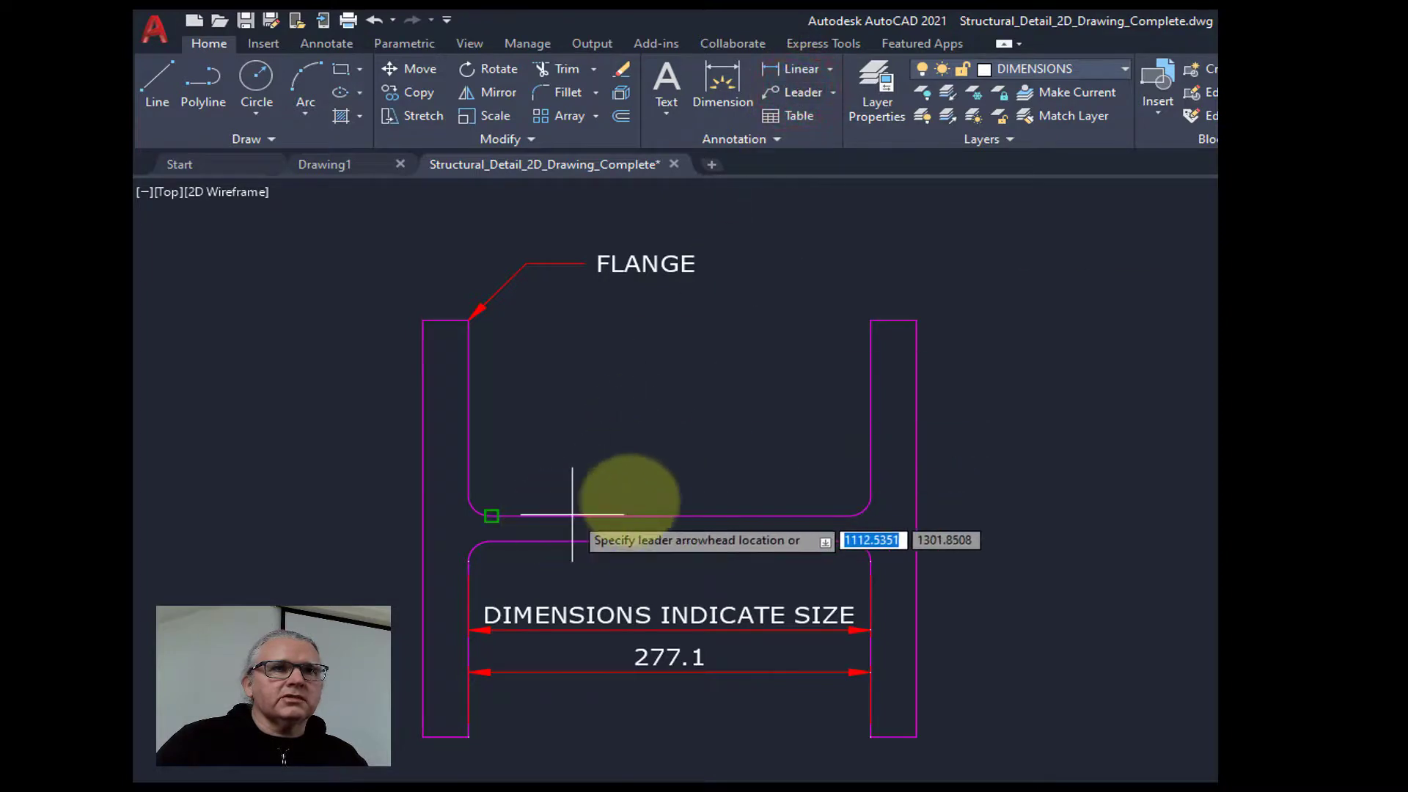
pyautogui.write('MI')
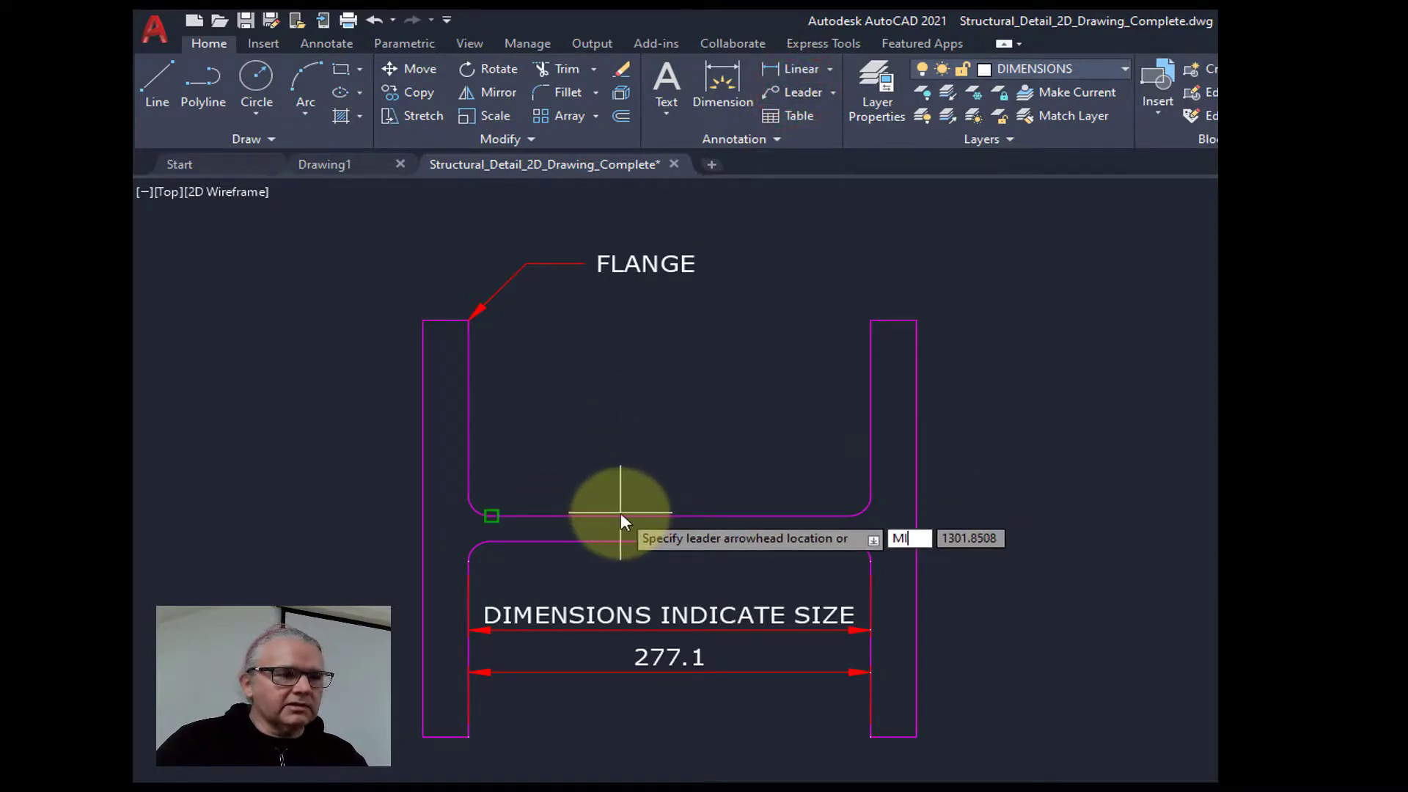
pyautogui.press('Return')
pyautogui.click(603, 511)
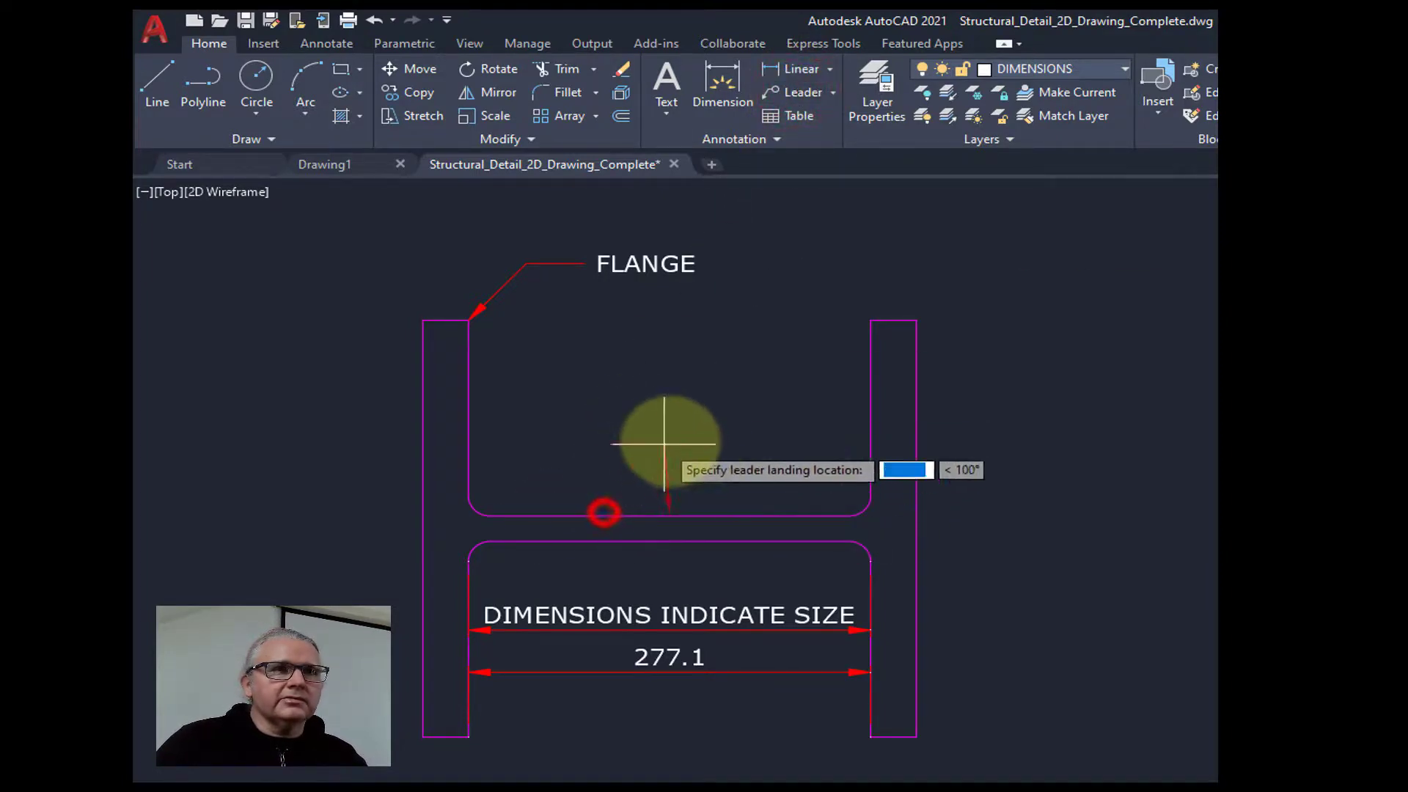
pyautogui.click(721, 433)
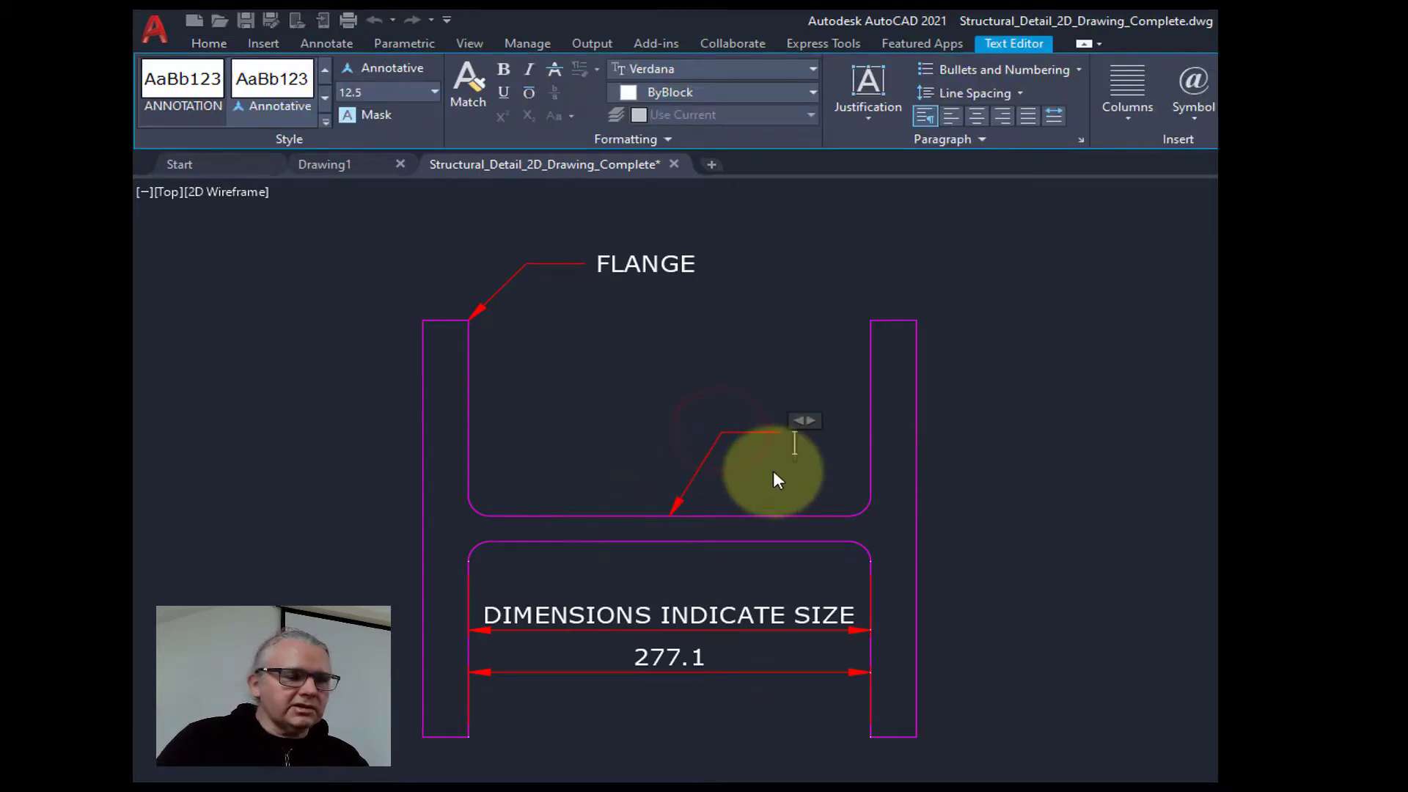
pyautogui.write('WEB')
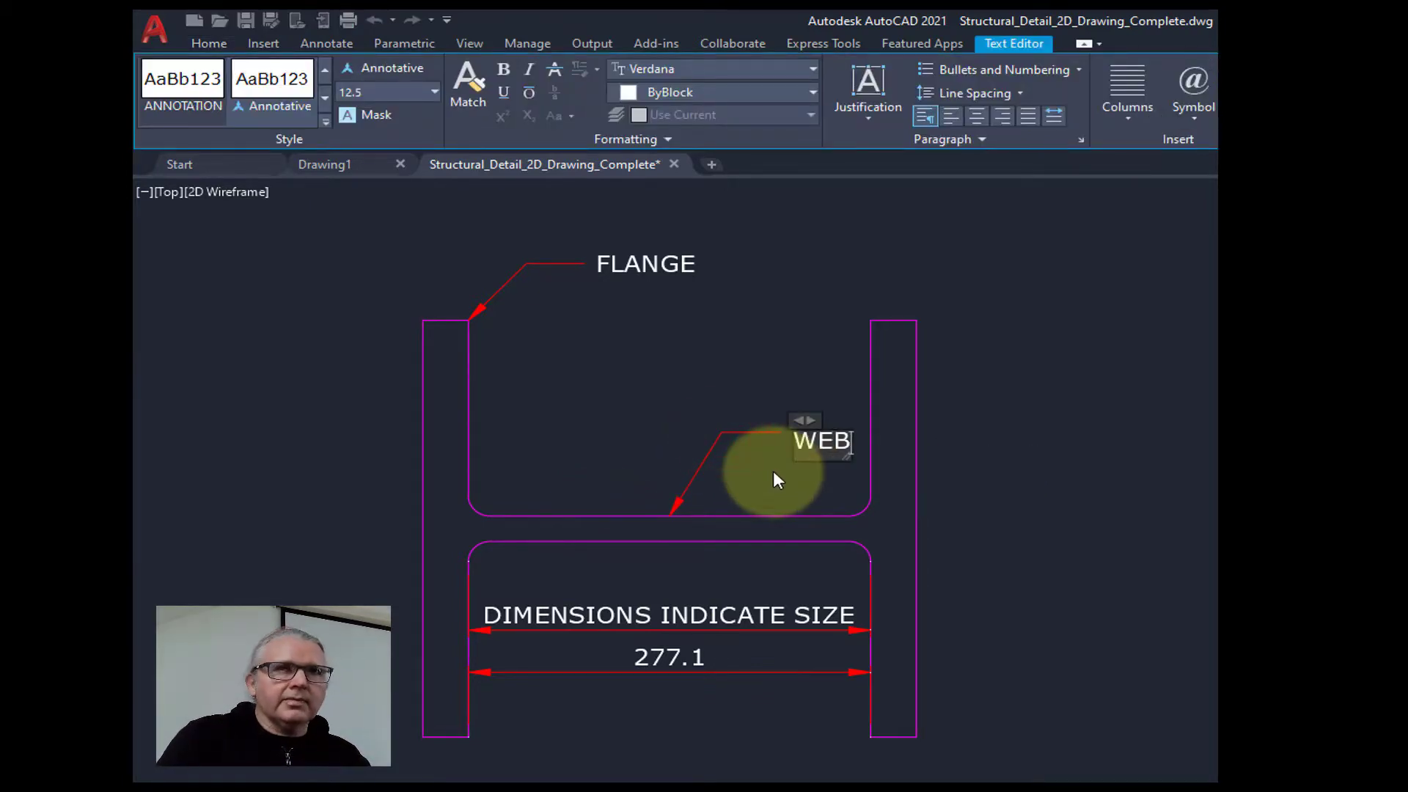
pyautogui.hotkey('ctrl', 'Return')
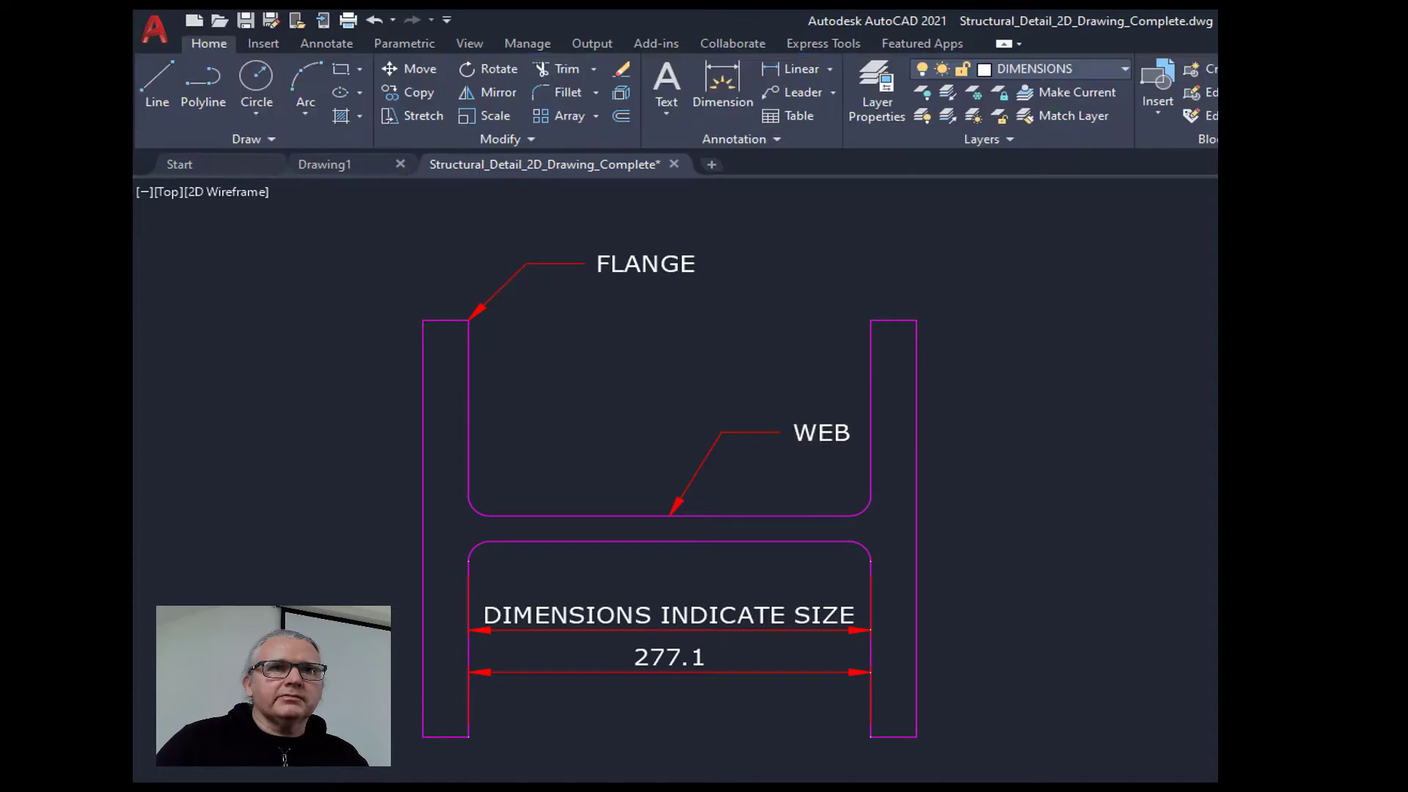
pyautogui.doubleClick(650, 264)
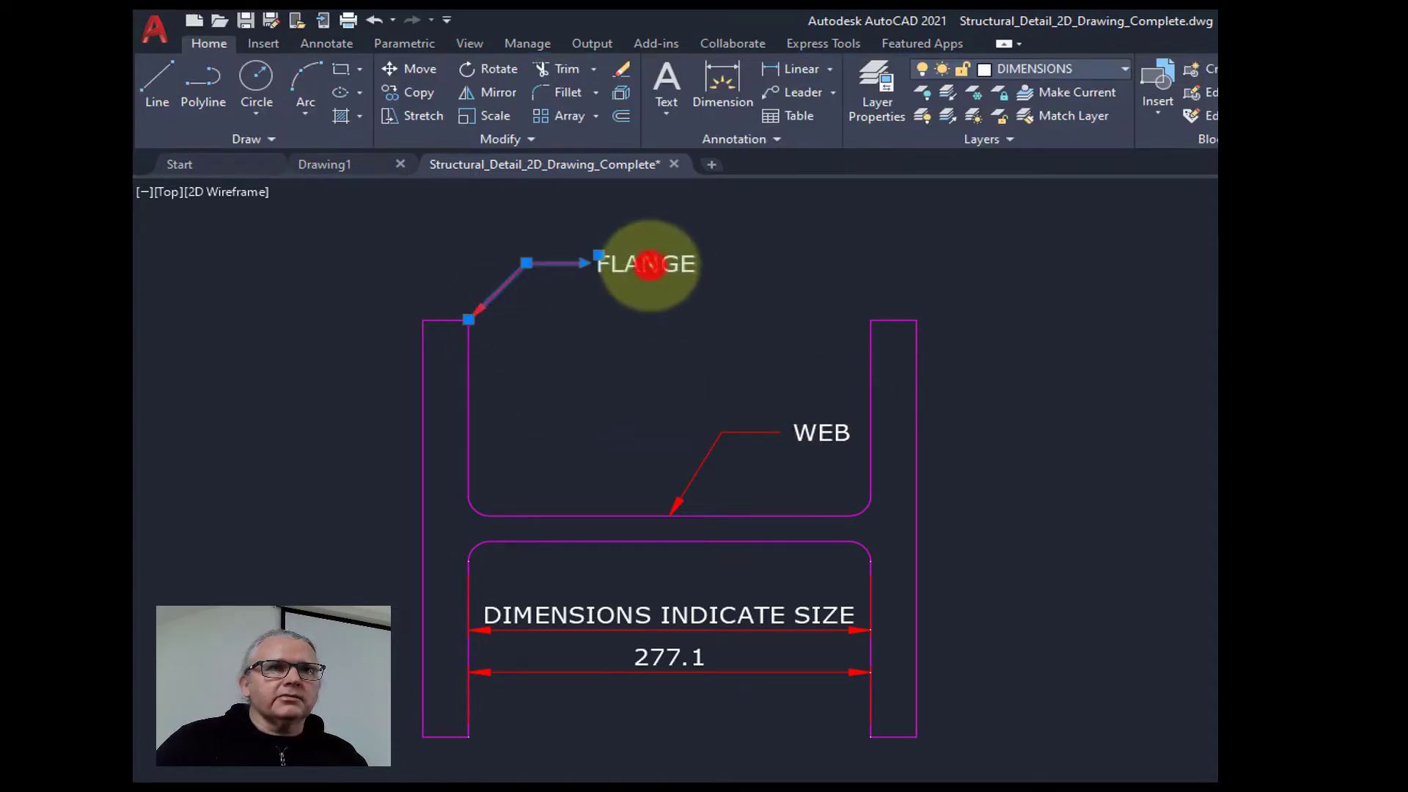
pyautogui.doubleClick(601, 265)
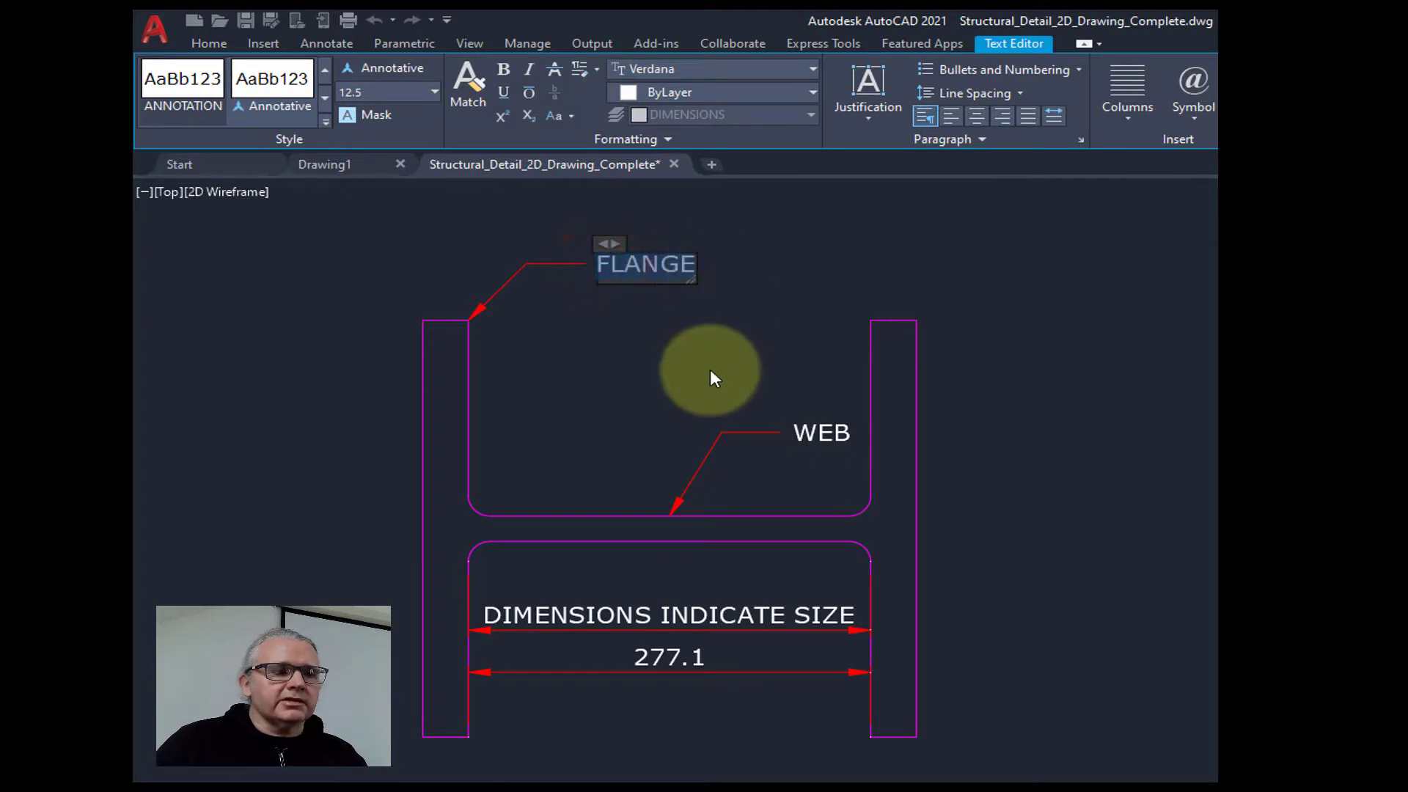
pyautogui.click(627, 380)
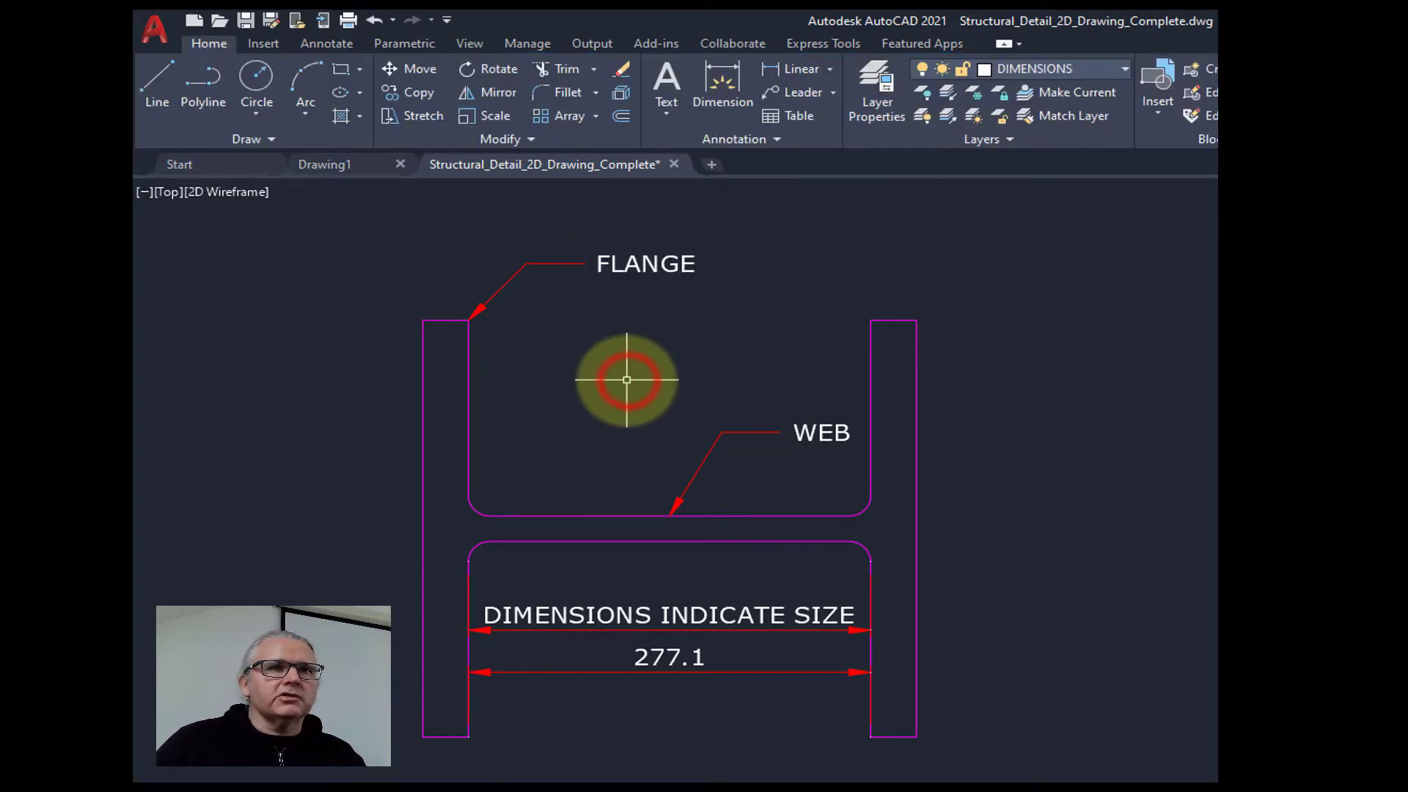